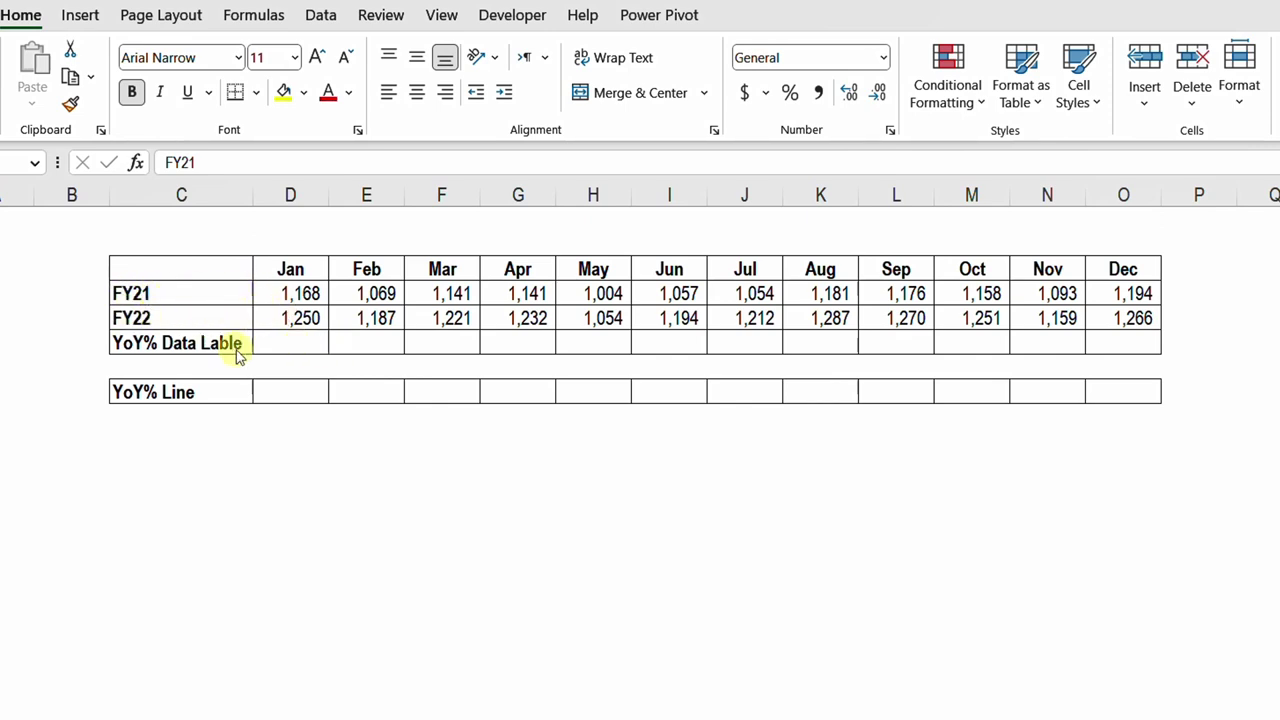
- Enter =D5-D4 in the Jan YoY% Data Lable cell (D6)
click(305, 342)
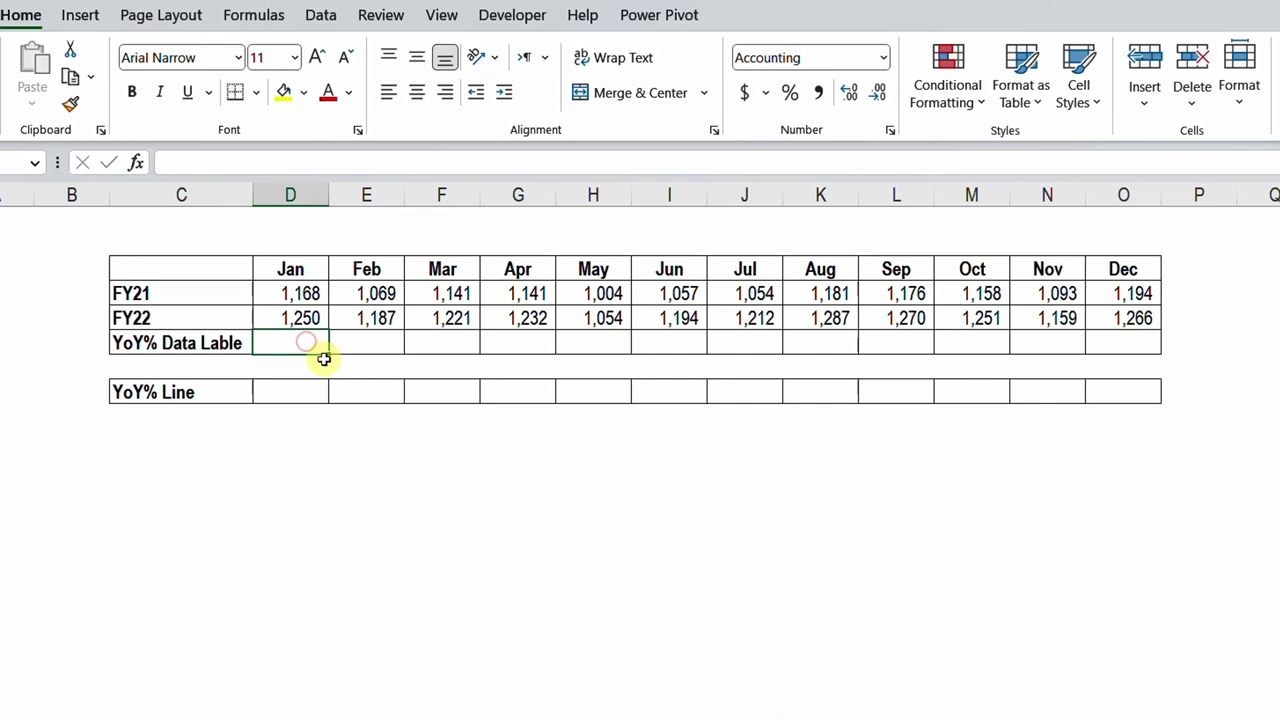
text(=)
key(Up)
text(-)
key(Up)
key(Up)
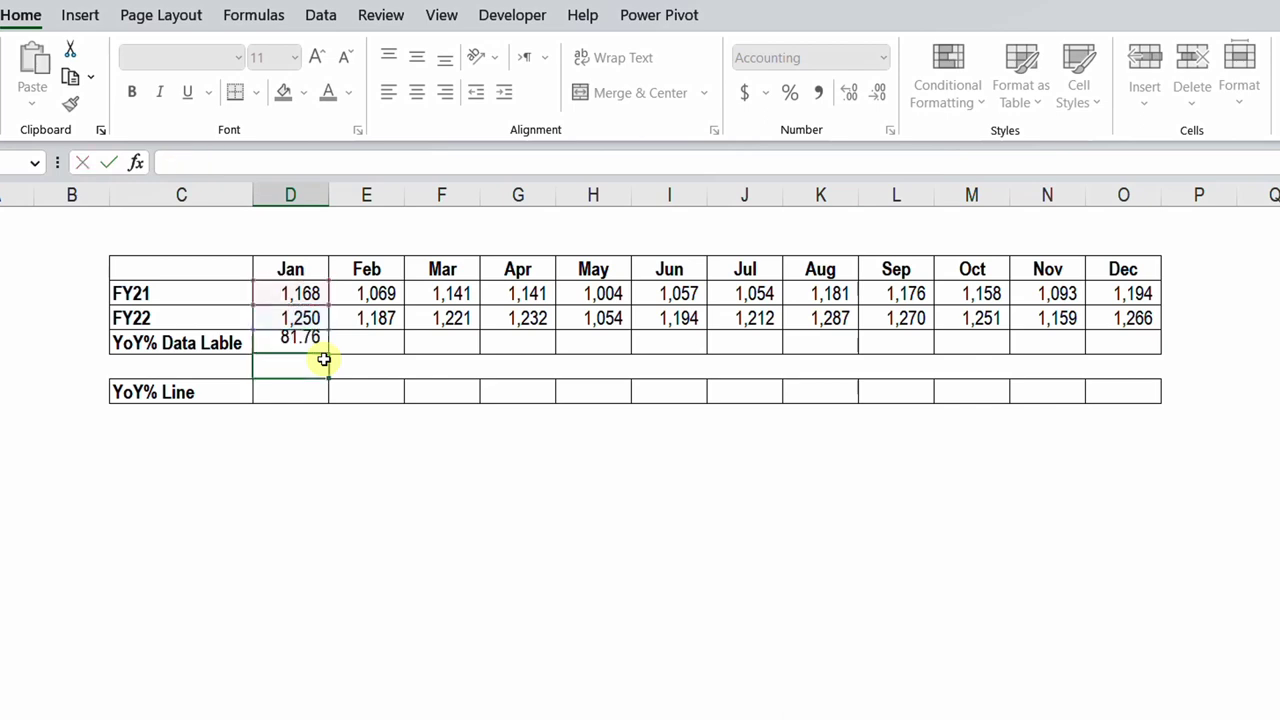
key(ctrl+Return)
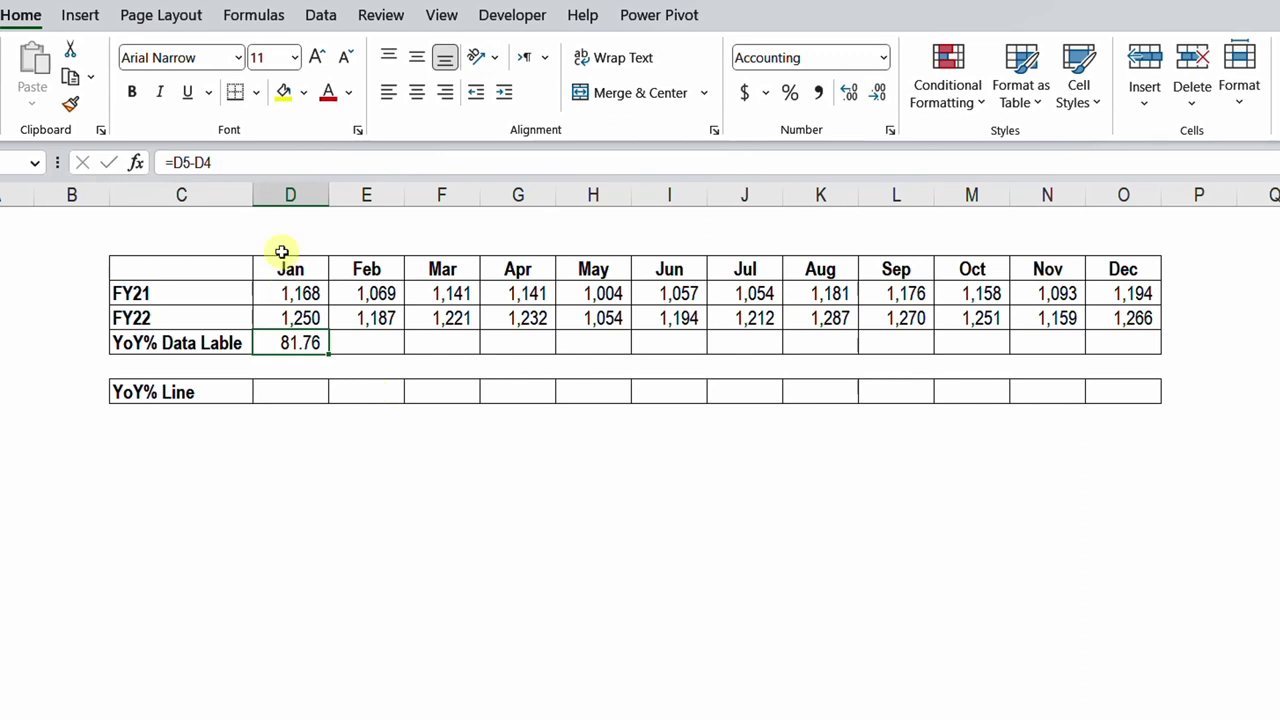
- Change it to =(D5-D4)/D4 and format it as a one-decimal percentage, showing 7.0%
click(172, 163)
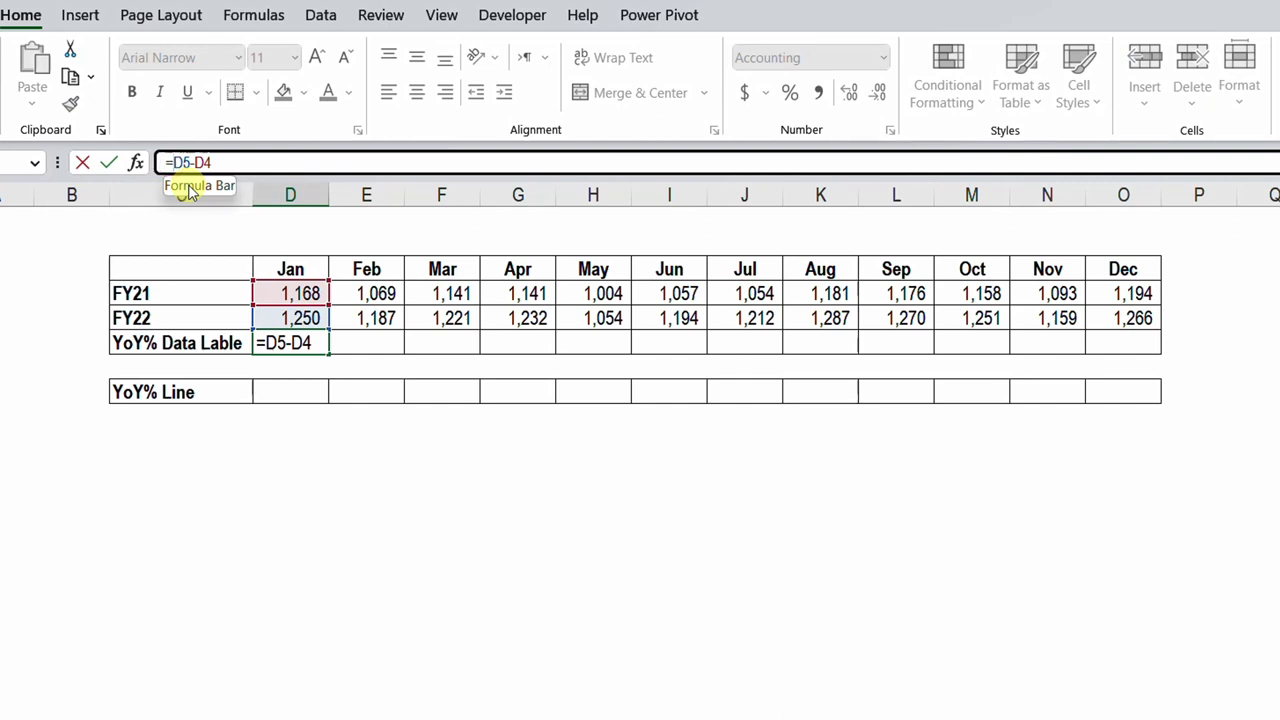
click(169, 163)
text(()
click(229, 164)
text()/)
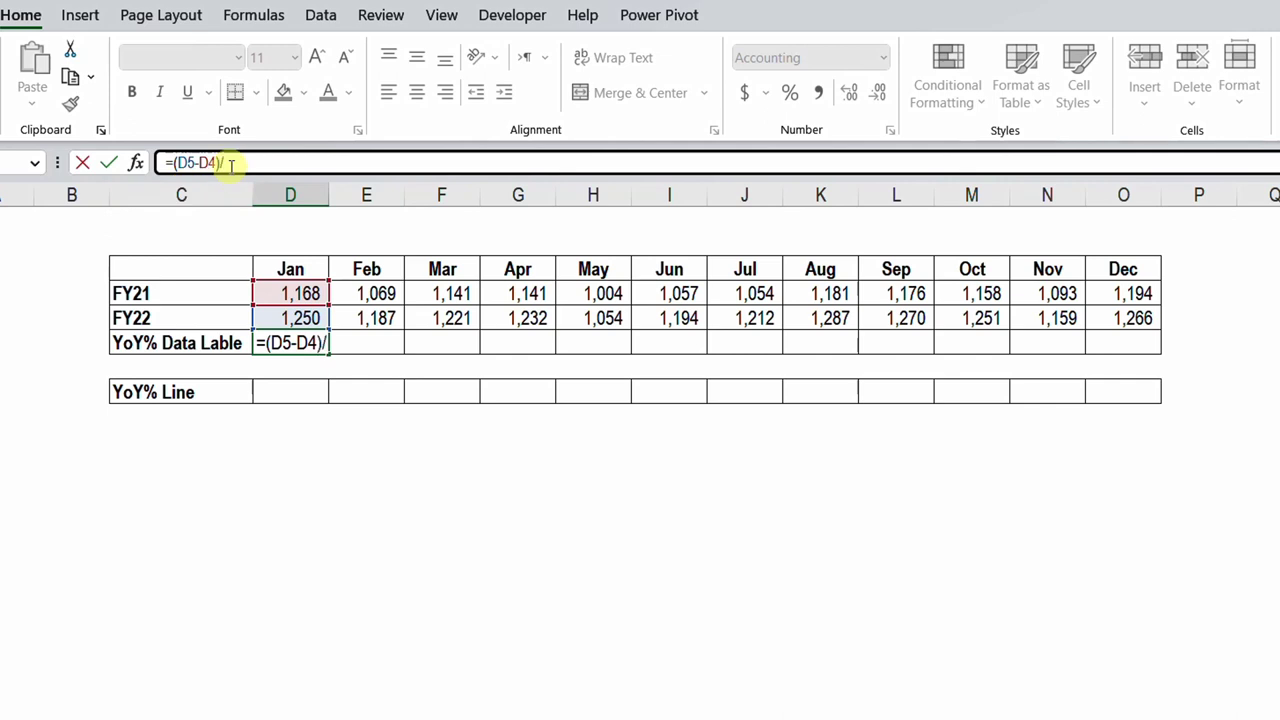
click(305, 293)
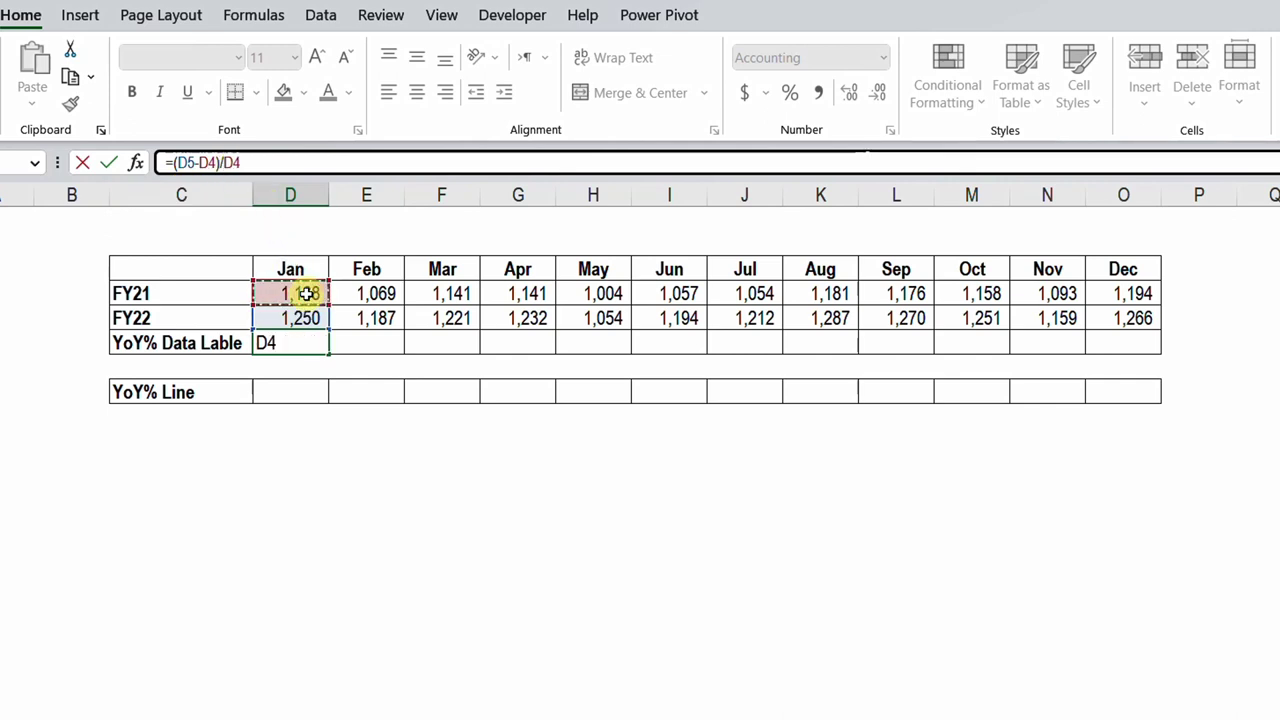
key(ctrl+Return)
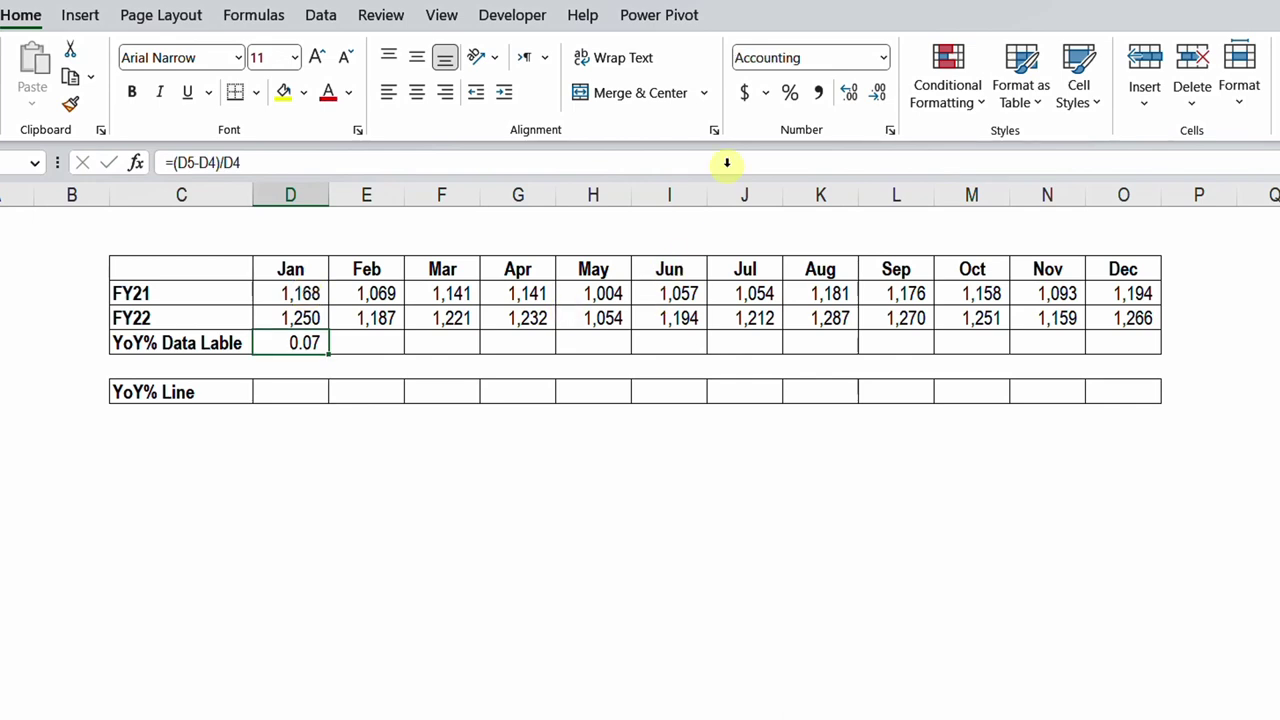
click(788, 95)
click(848, 94)
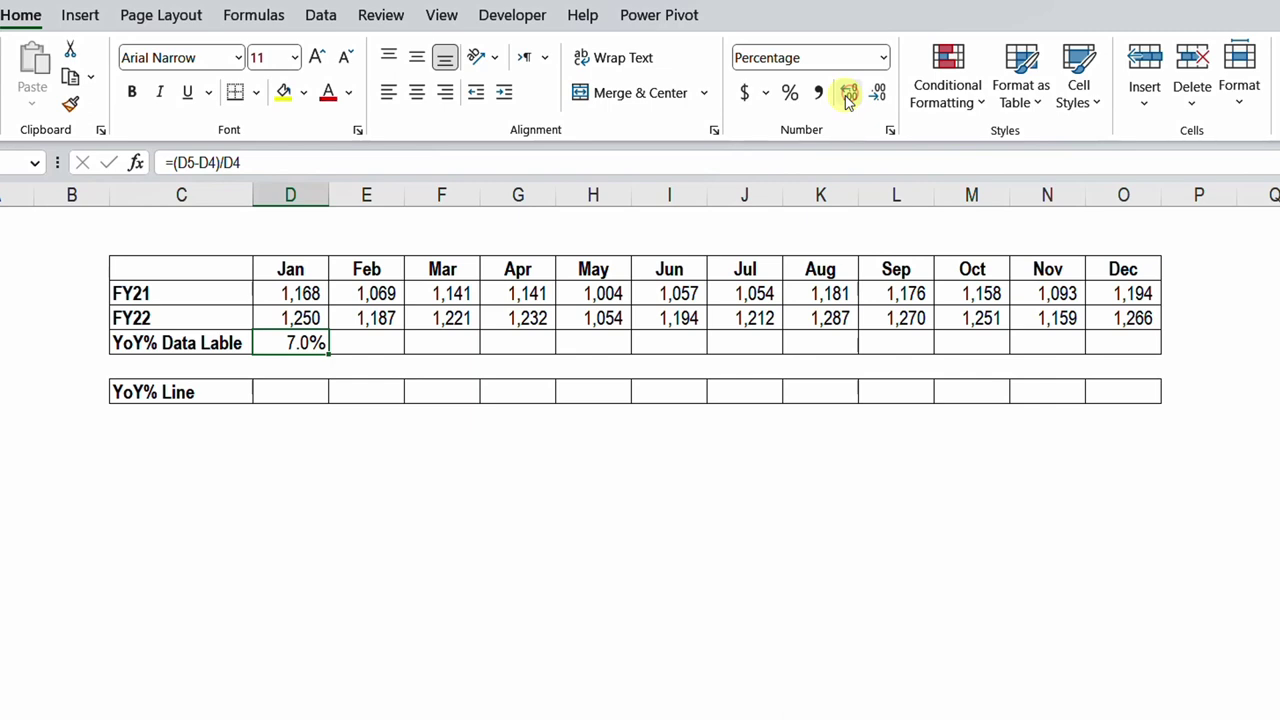
- Retype the Jan YoY% cell D6 as =D5/D4
text(=)
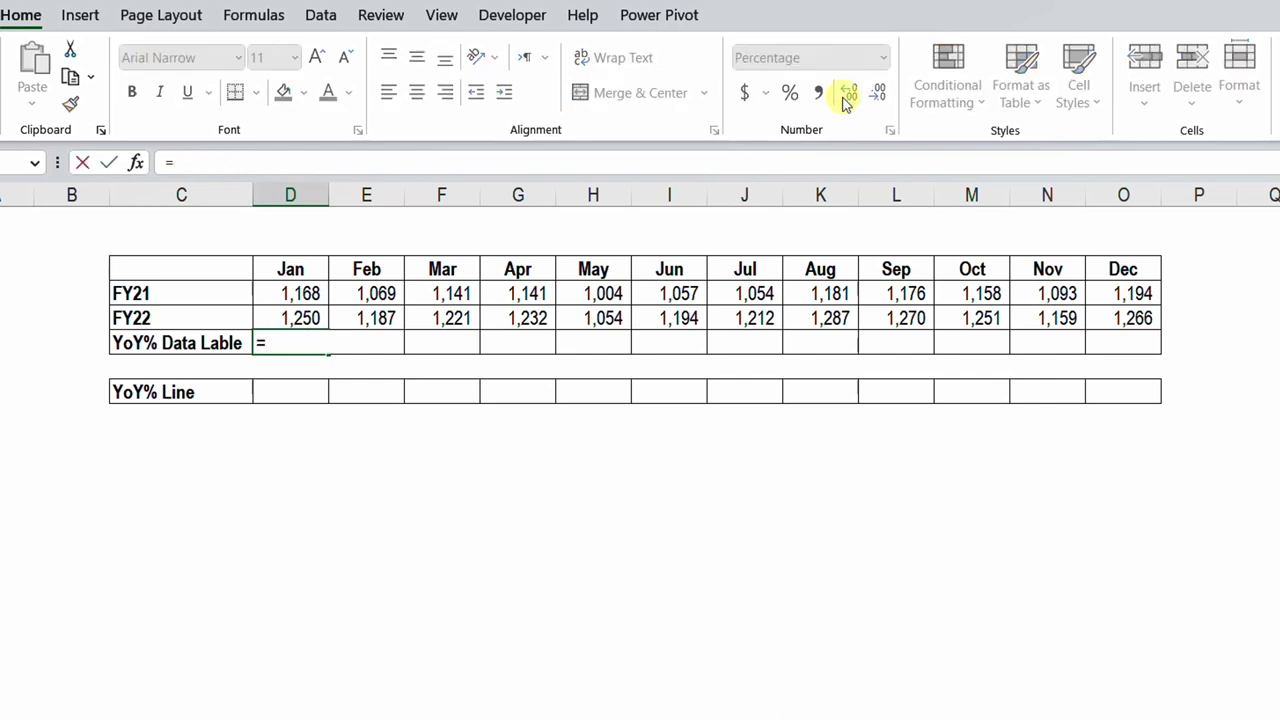
key(Up)
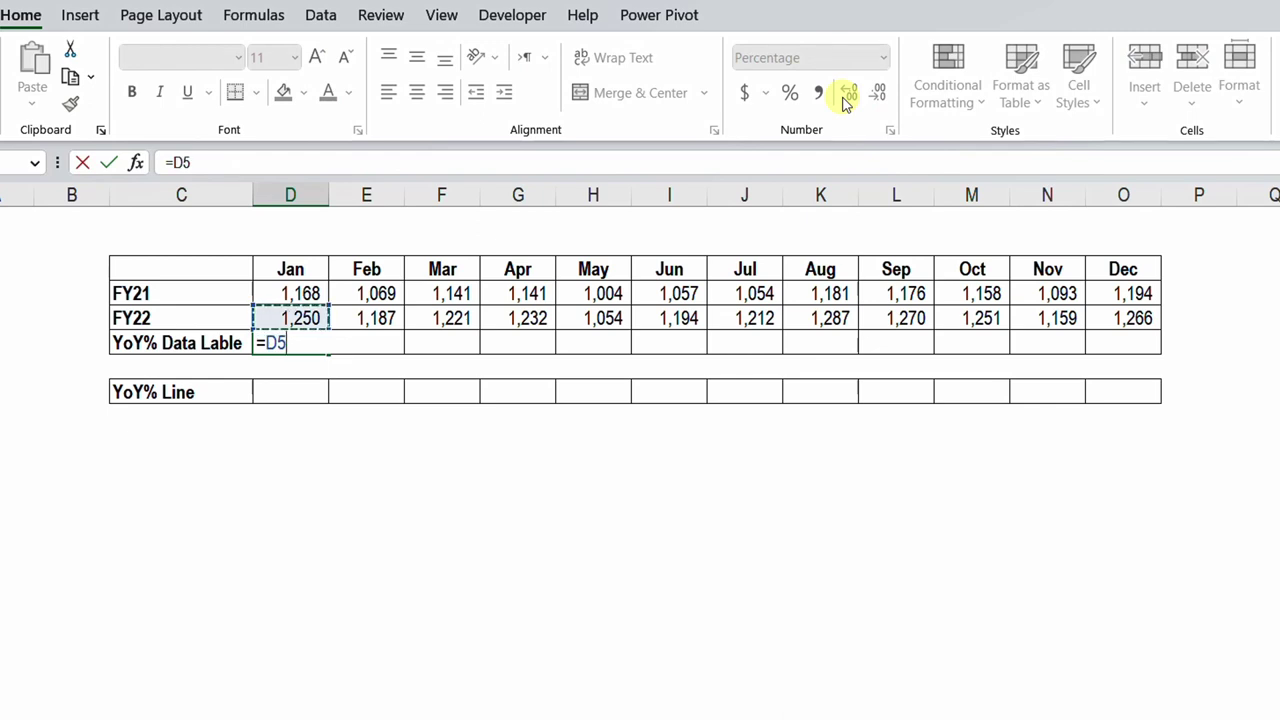
text(/)
key(Up)
key(Up)
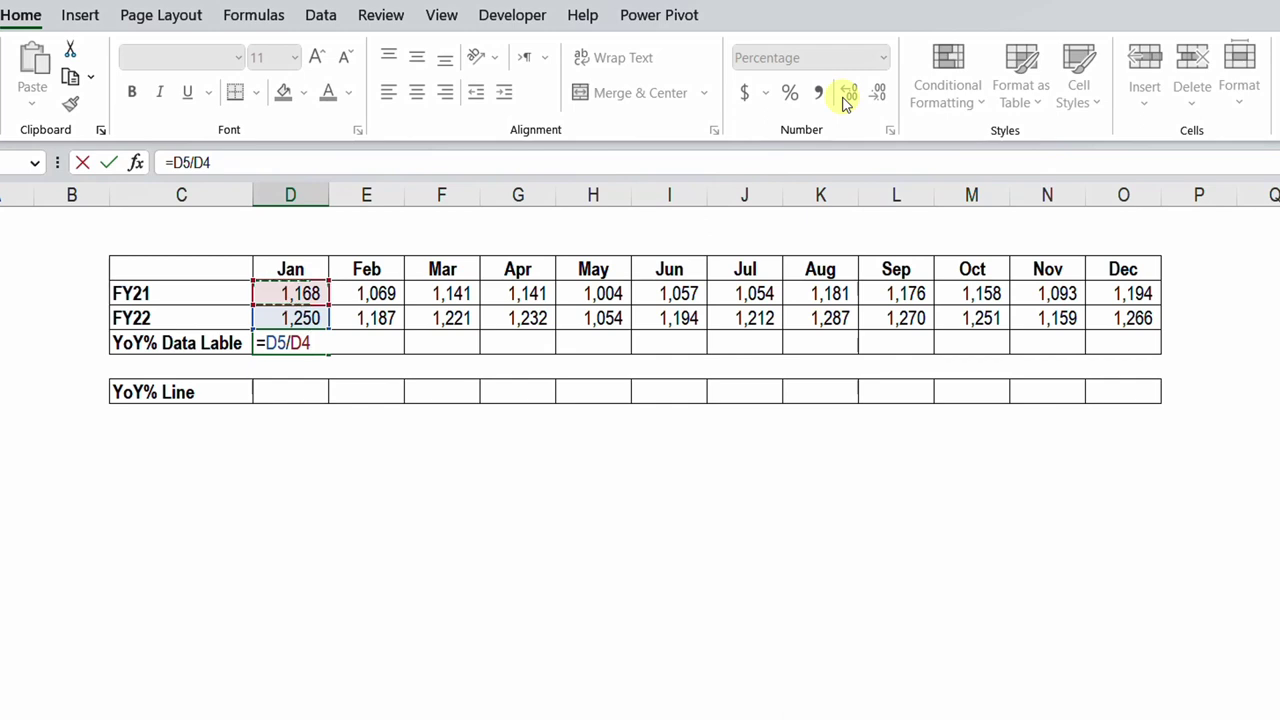
key(ctrl+Return)
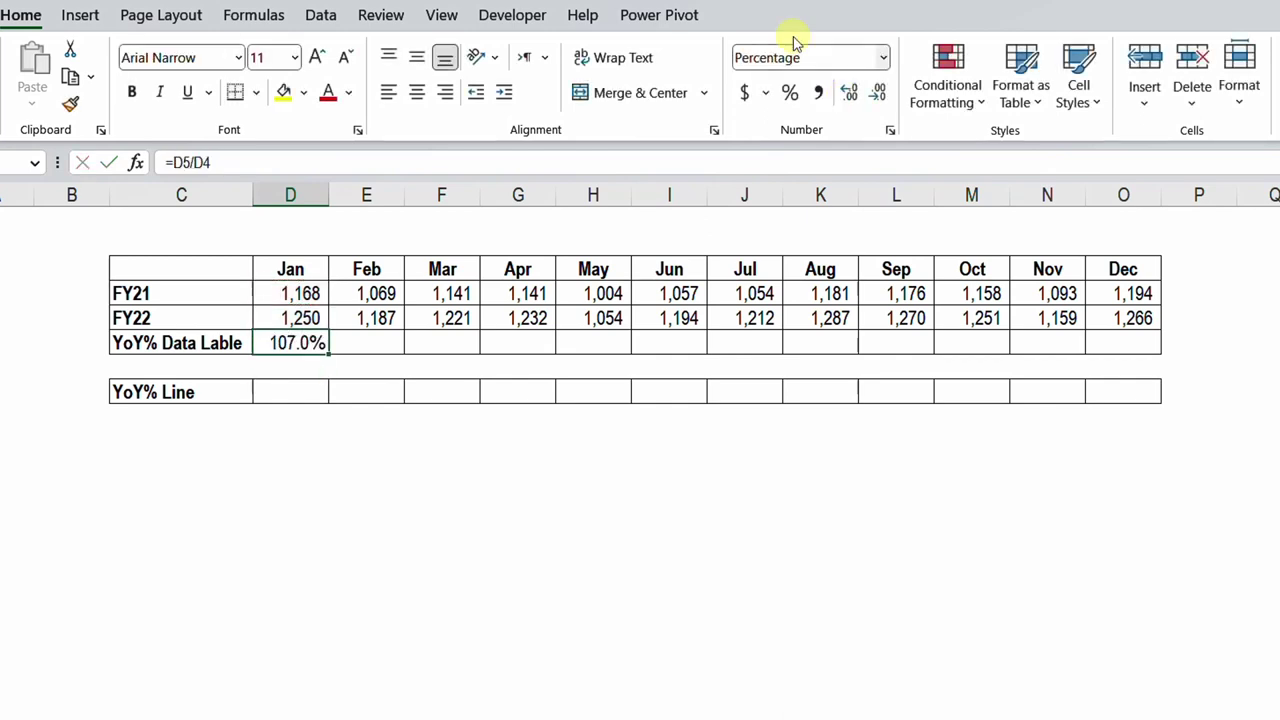
- Make it =D5/D4-1 and fill it across Jan through Dec
click(245, 162)
text(-1)
key(ctrl+Return)
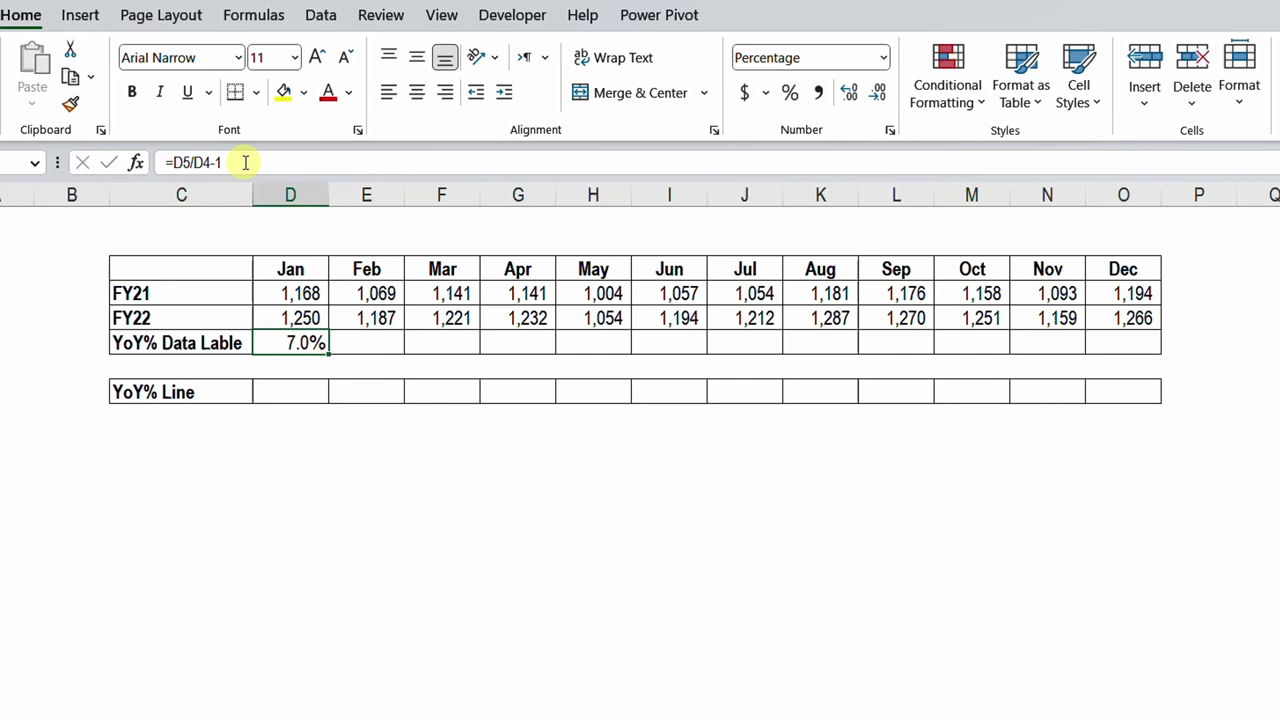
drag(327, 354, 1161, 366)
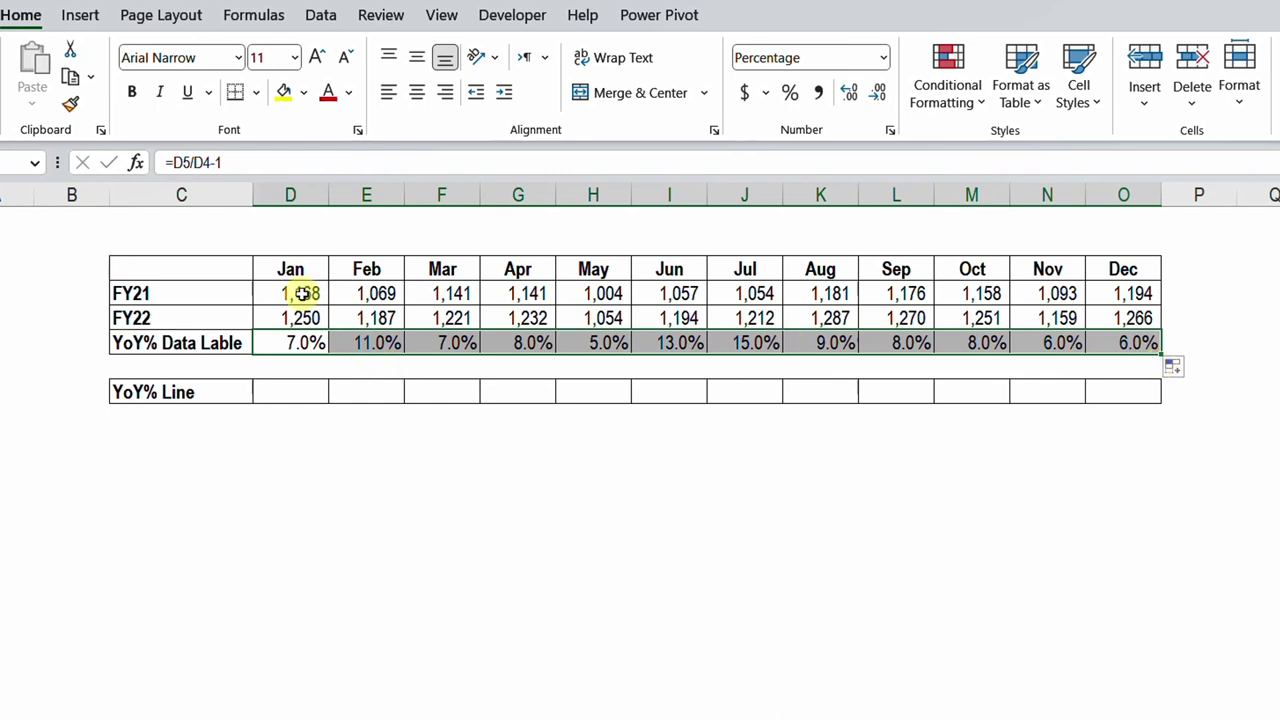
- Select the whole table and insert a basic 2-D Line chart of FY21, FY22 and YoY%
key(ctrl+a)
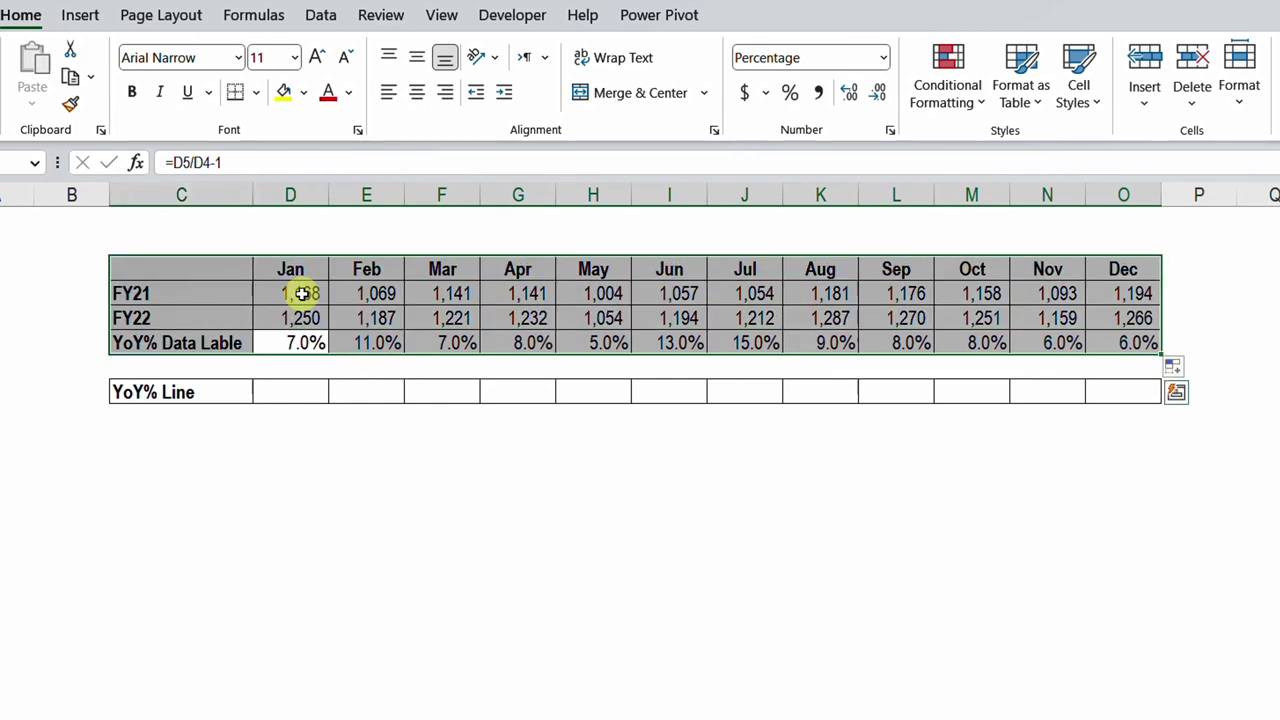
click(80, 15)
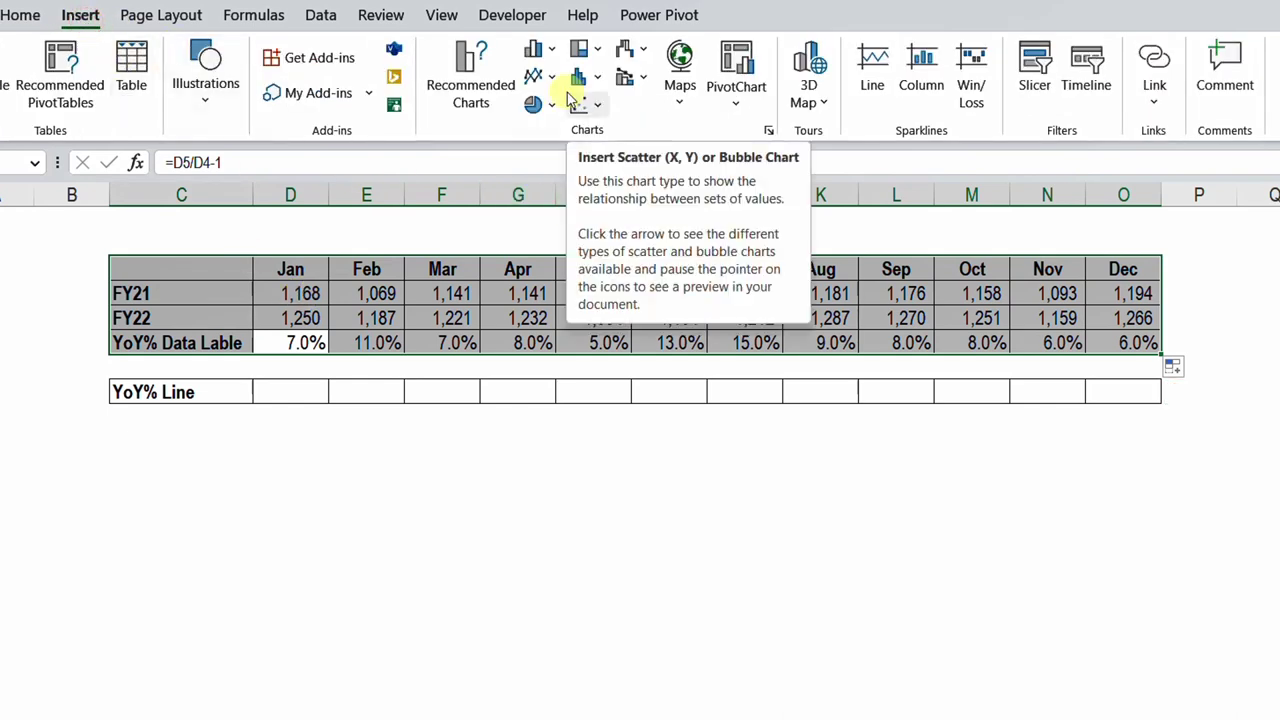
click(533, 76)
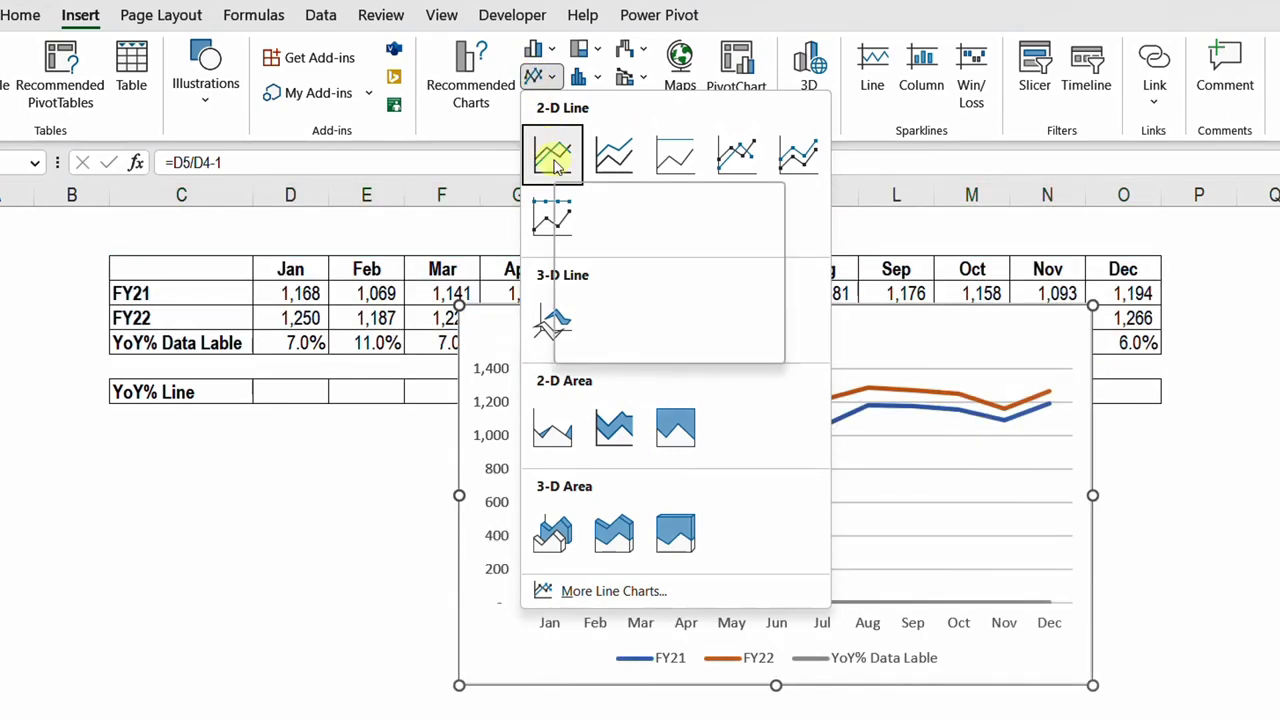
click(553, 160)
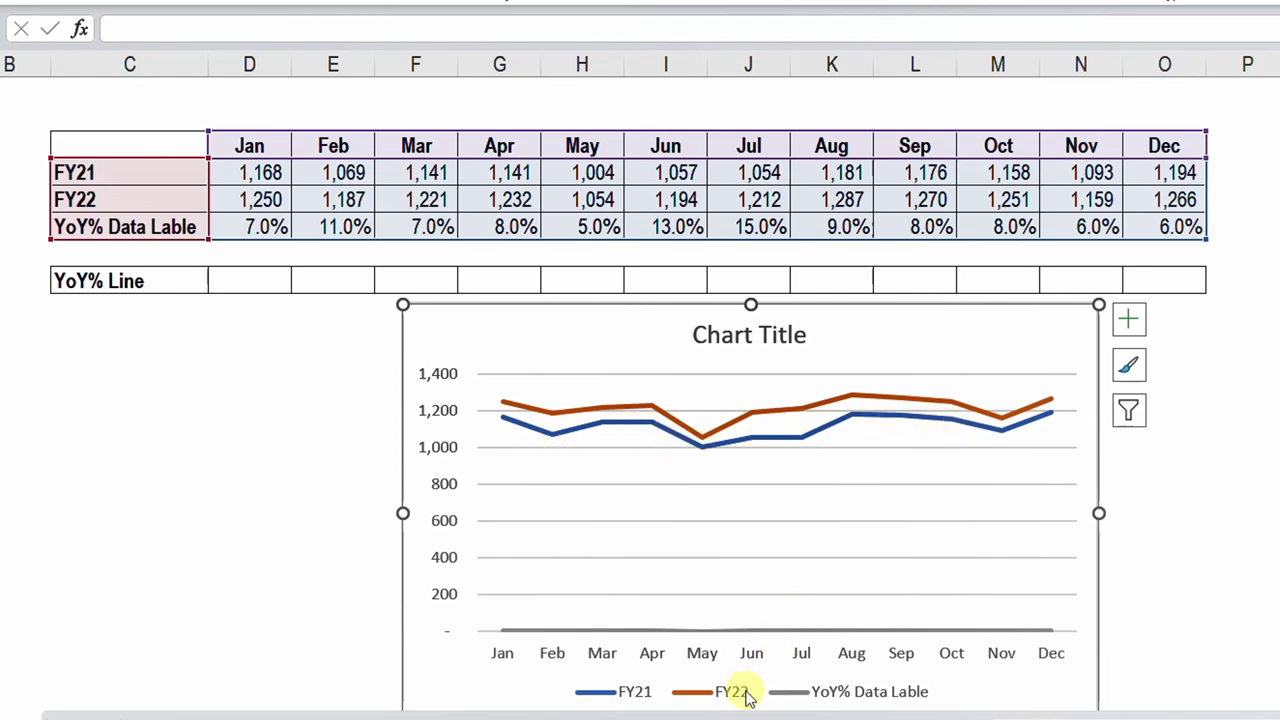
- Check the series values and nudge the chart up to overlap the YoY% Line row
mouse_move(604, 412)
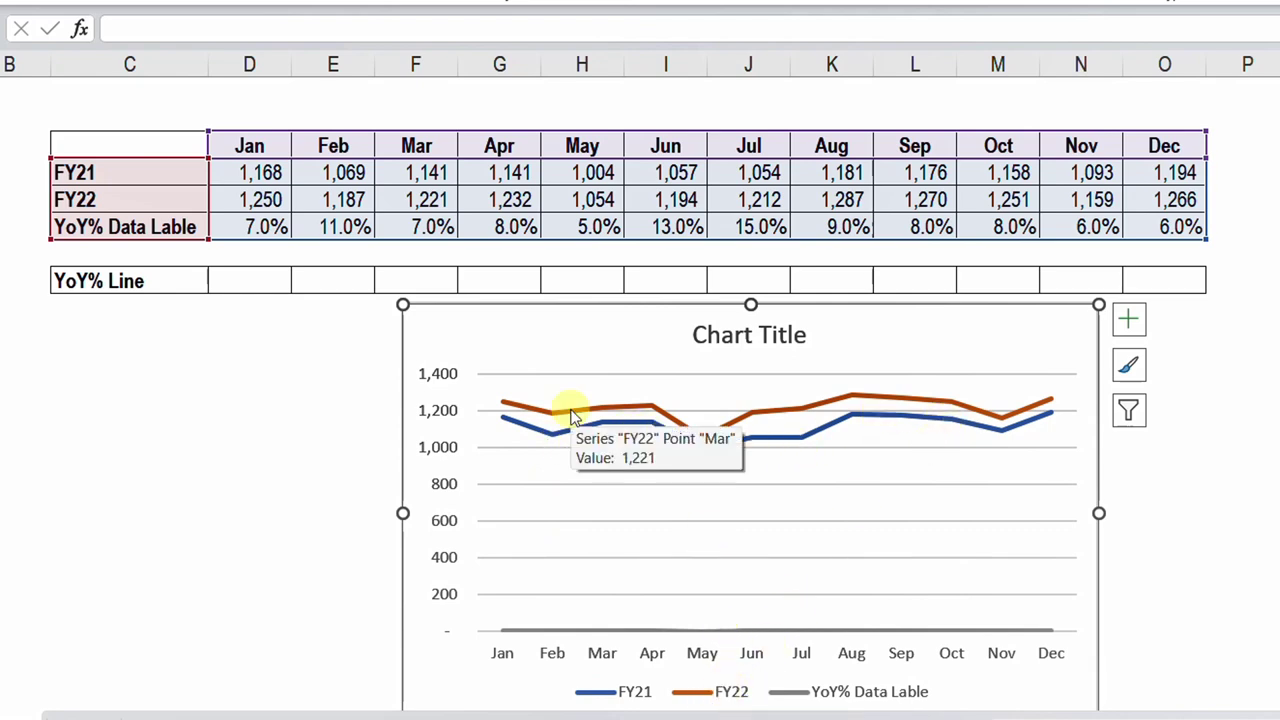
mouse_move(652, 423)
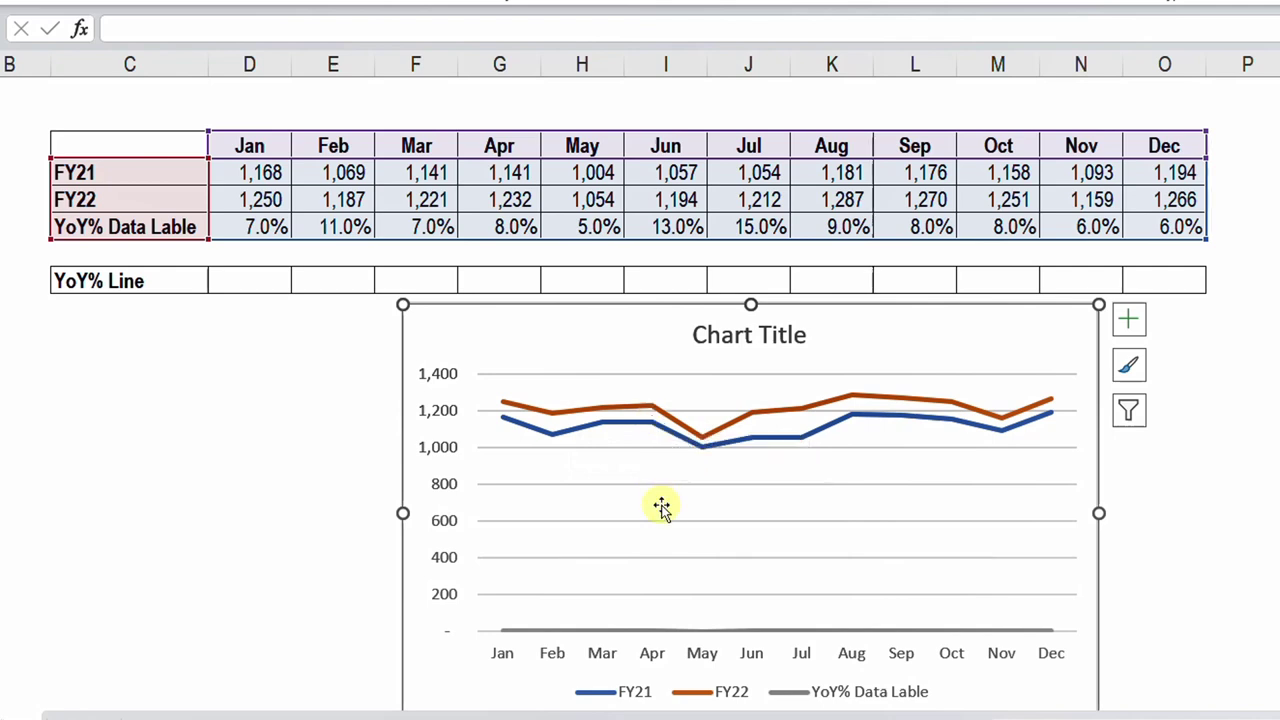
scroll(694, 480, down, 1)
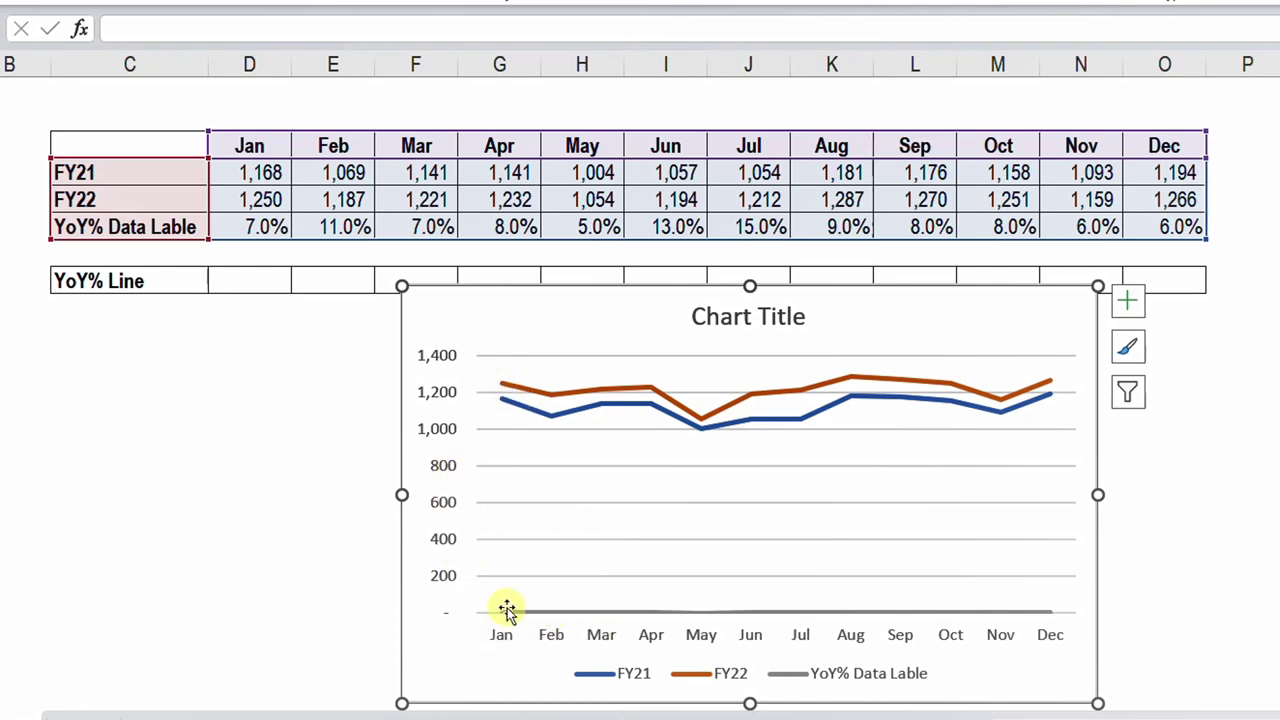
mouse_move(524, 618)
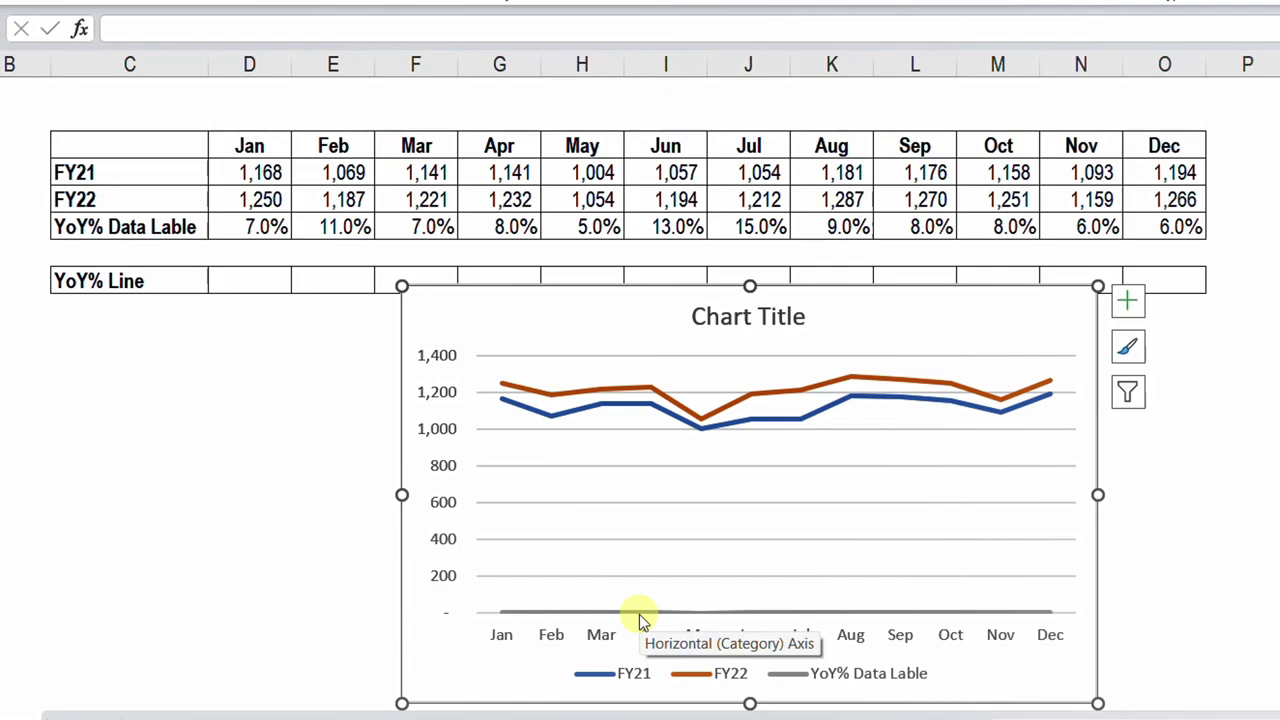
key(Escape)
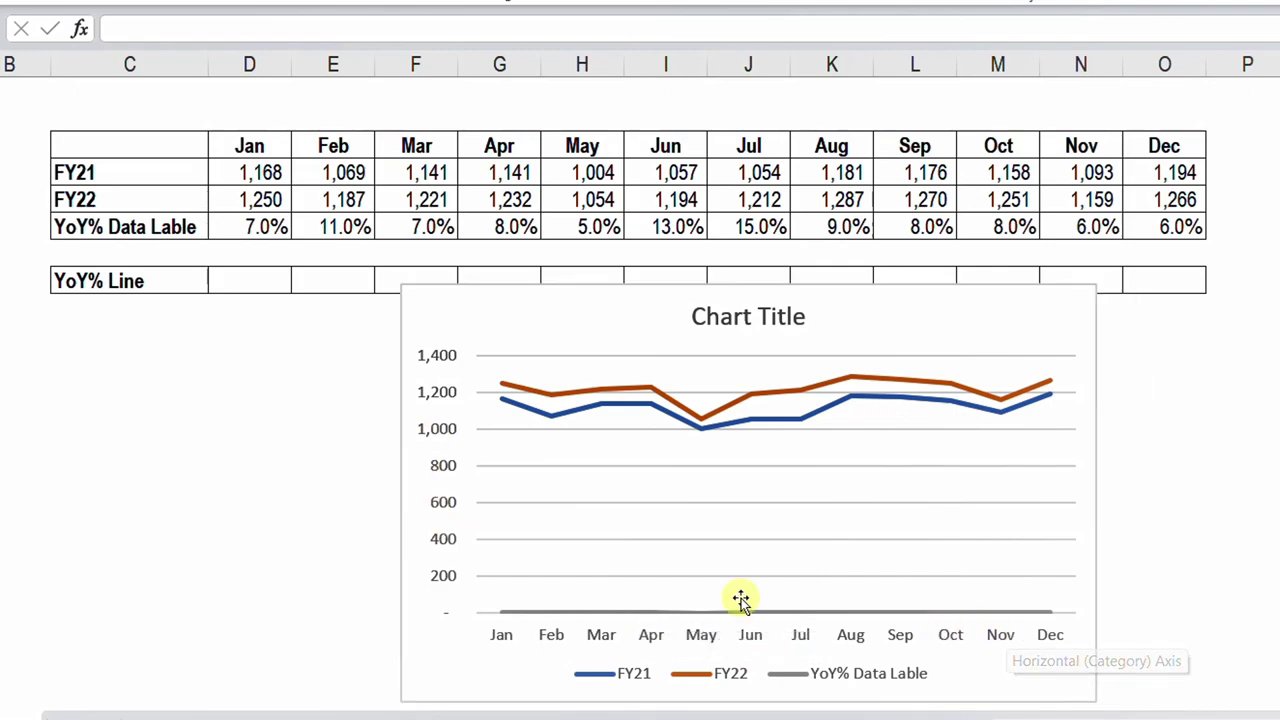
click(434, 437)
- Open Format Axis for the vertical axis and set its minimum bound to 750
click(434, 435)
right_click(438, 437)
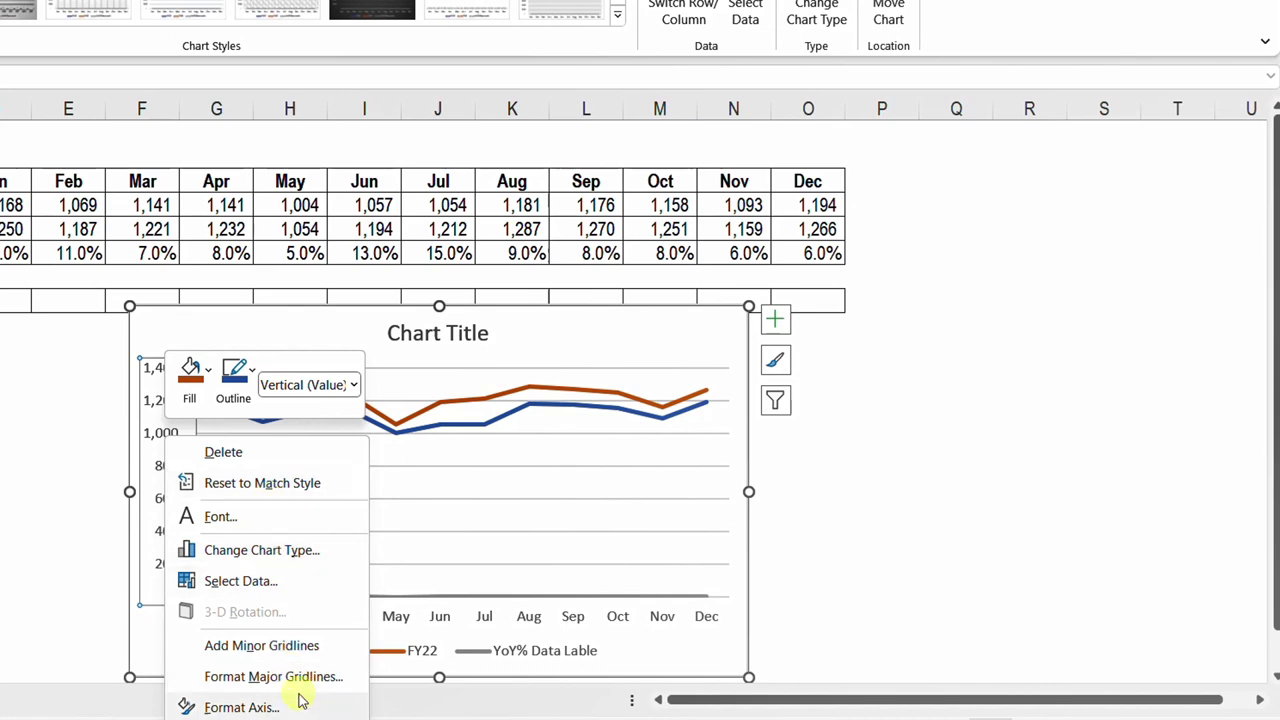
click(241, 707)
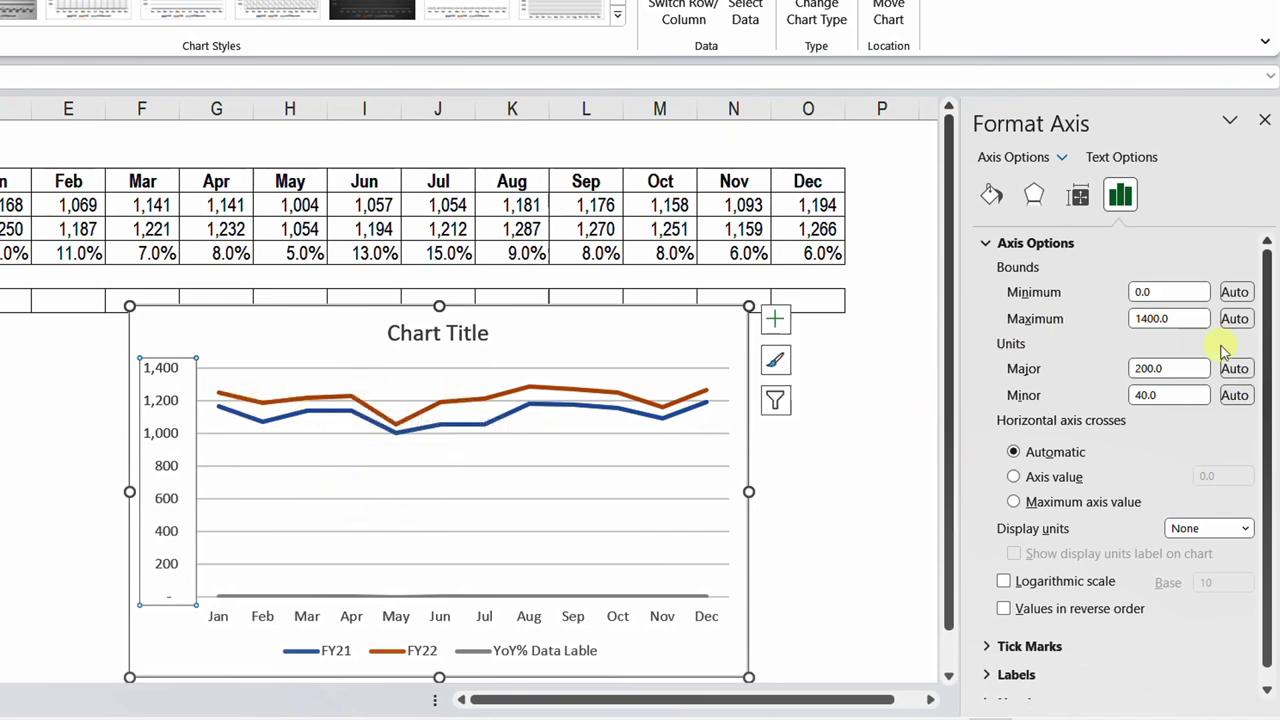
drag(1171, 292, 1143, 292)
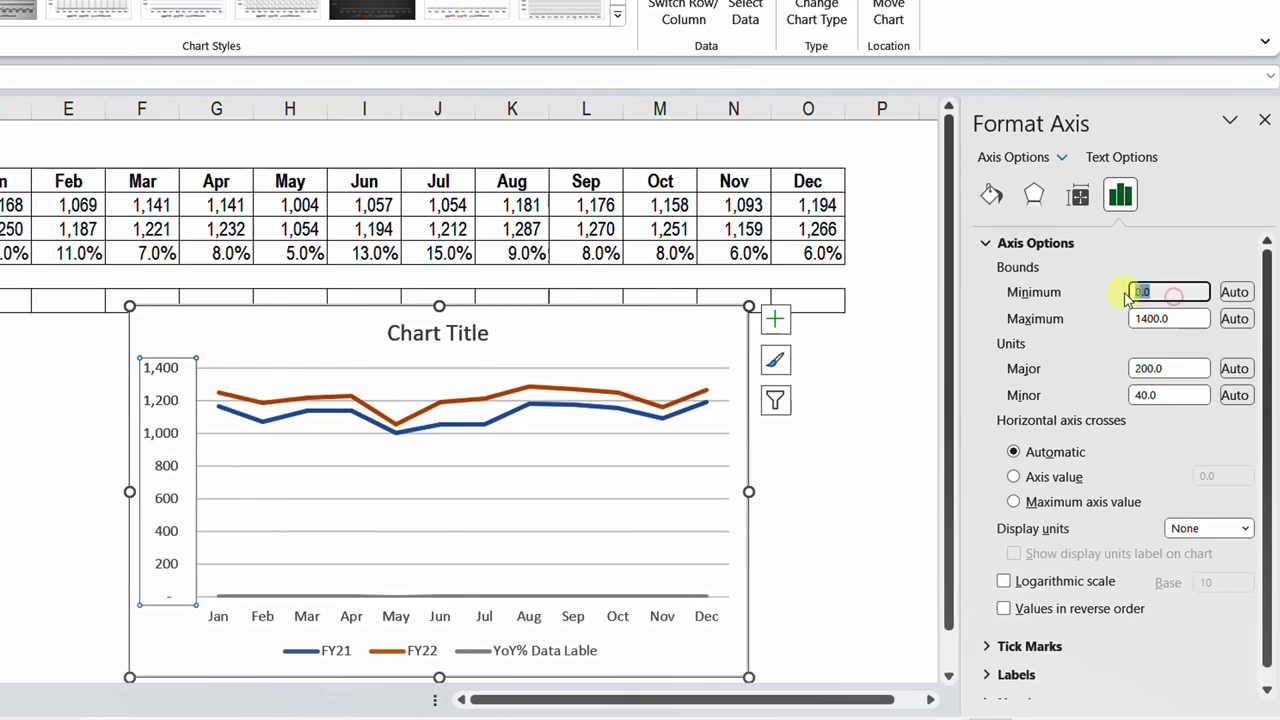
text(750)
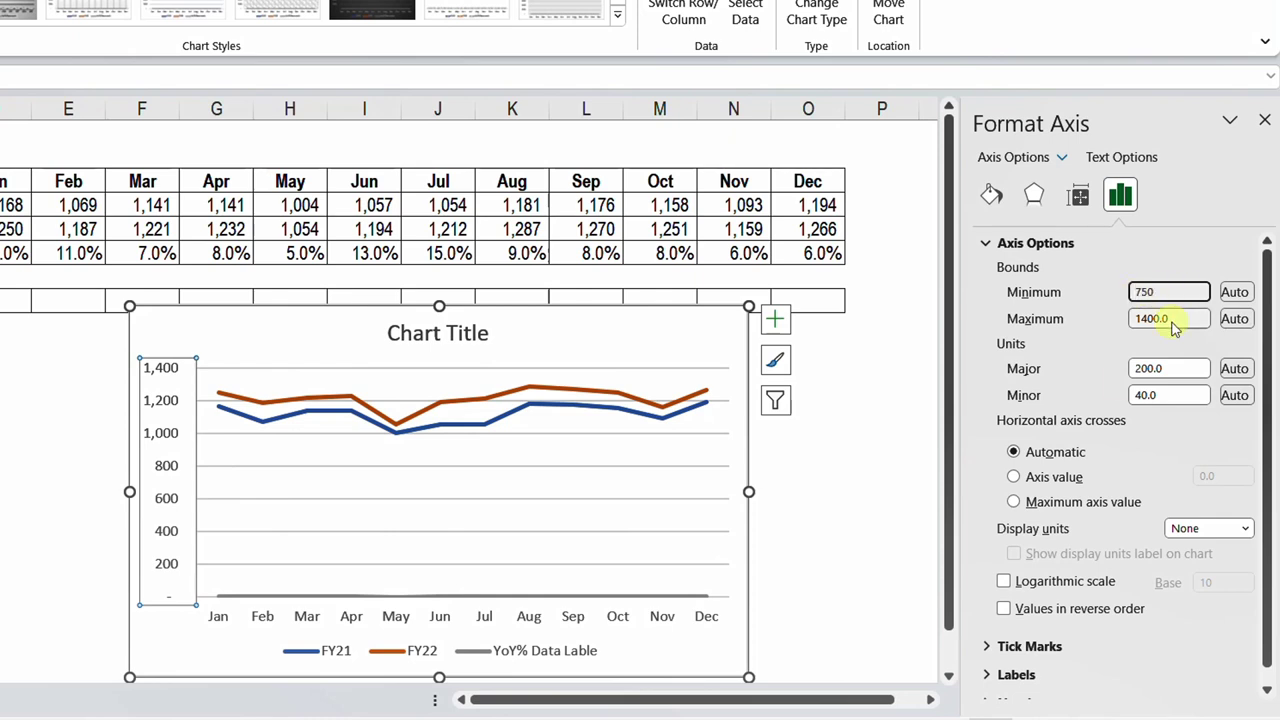
key(Return)
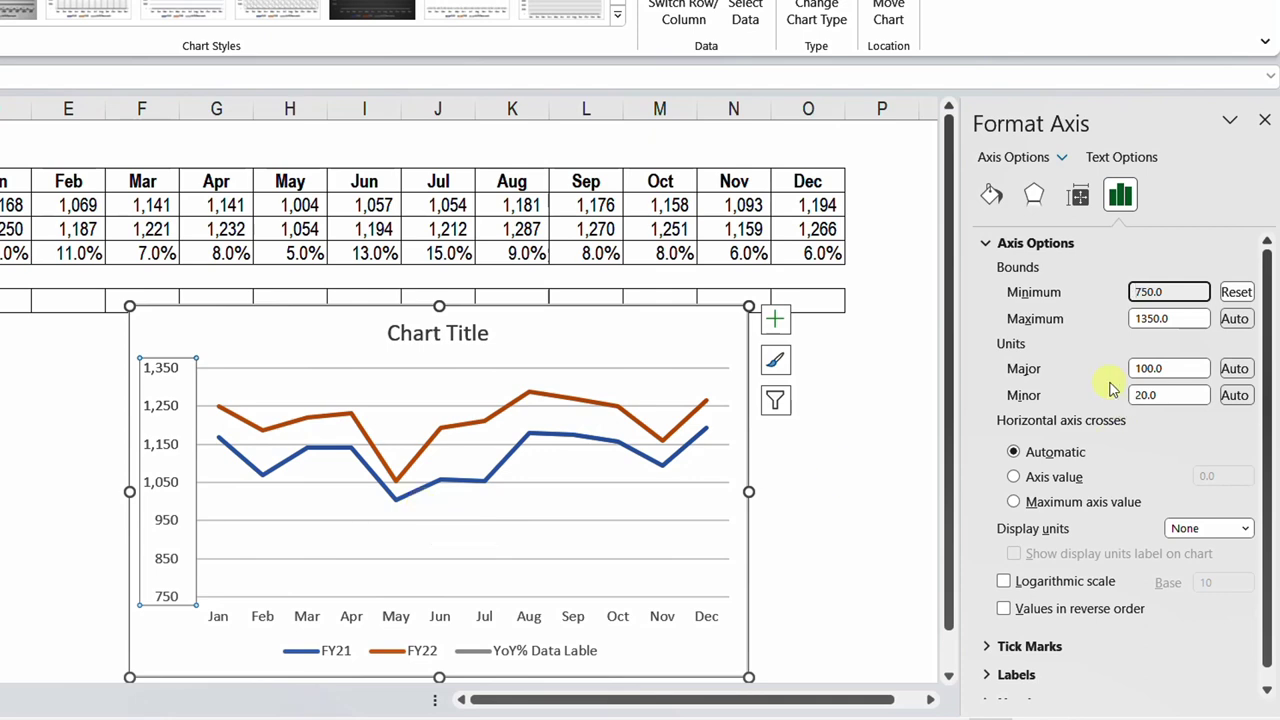
- Set the maximum bound to 1500, then delete the vertical axis
drag(1189, 318, 1104, 318)
text(1500)
key(Return)
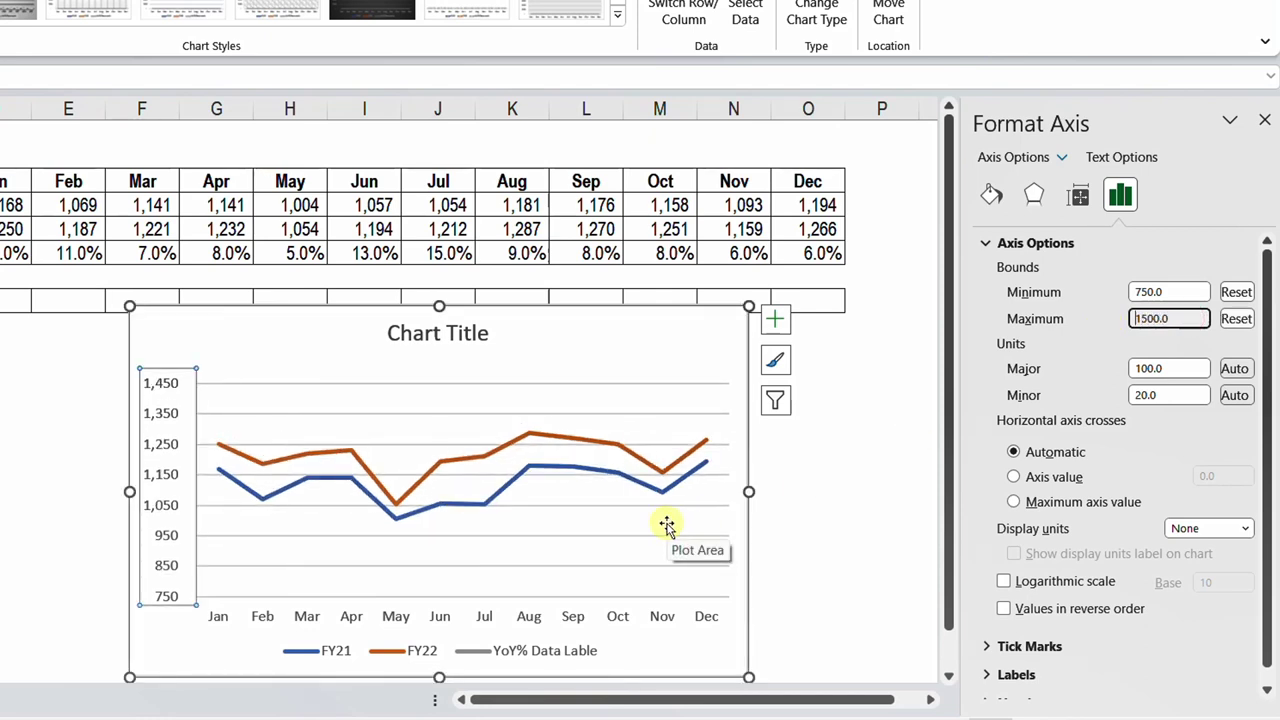
click(165, 453)
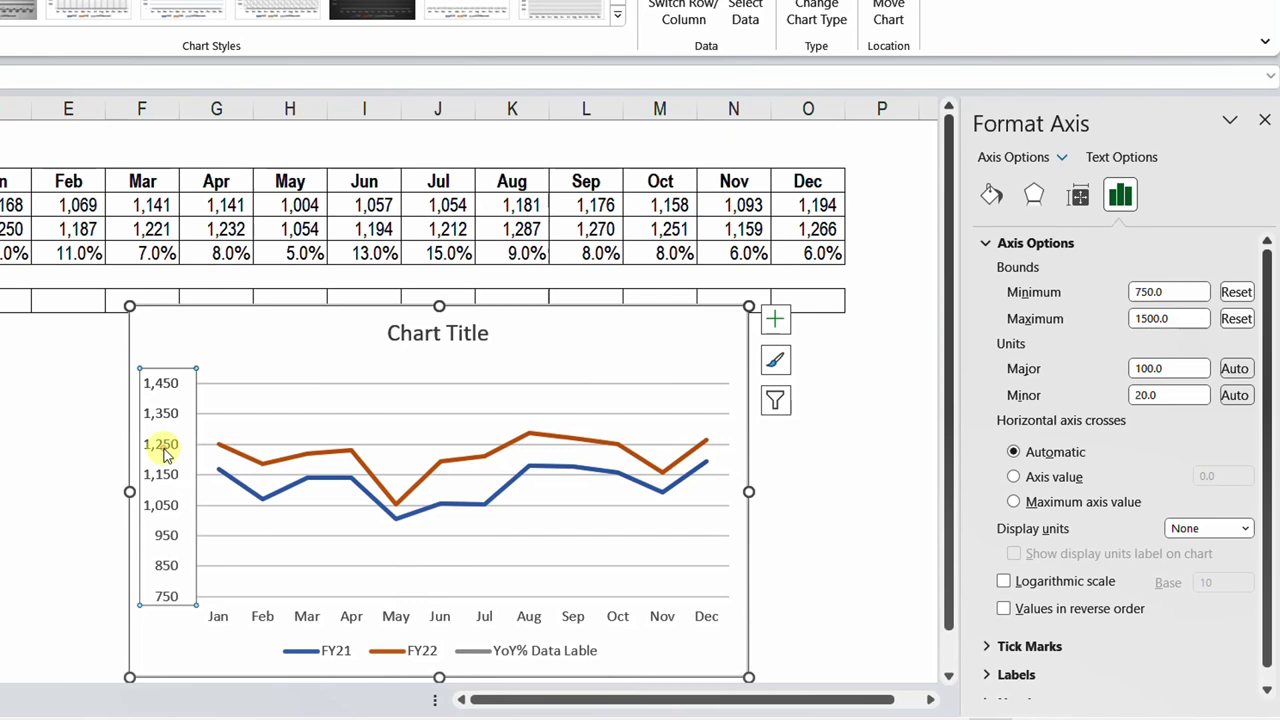
key(Delete)
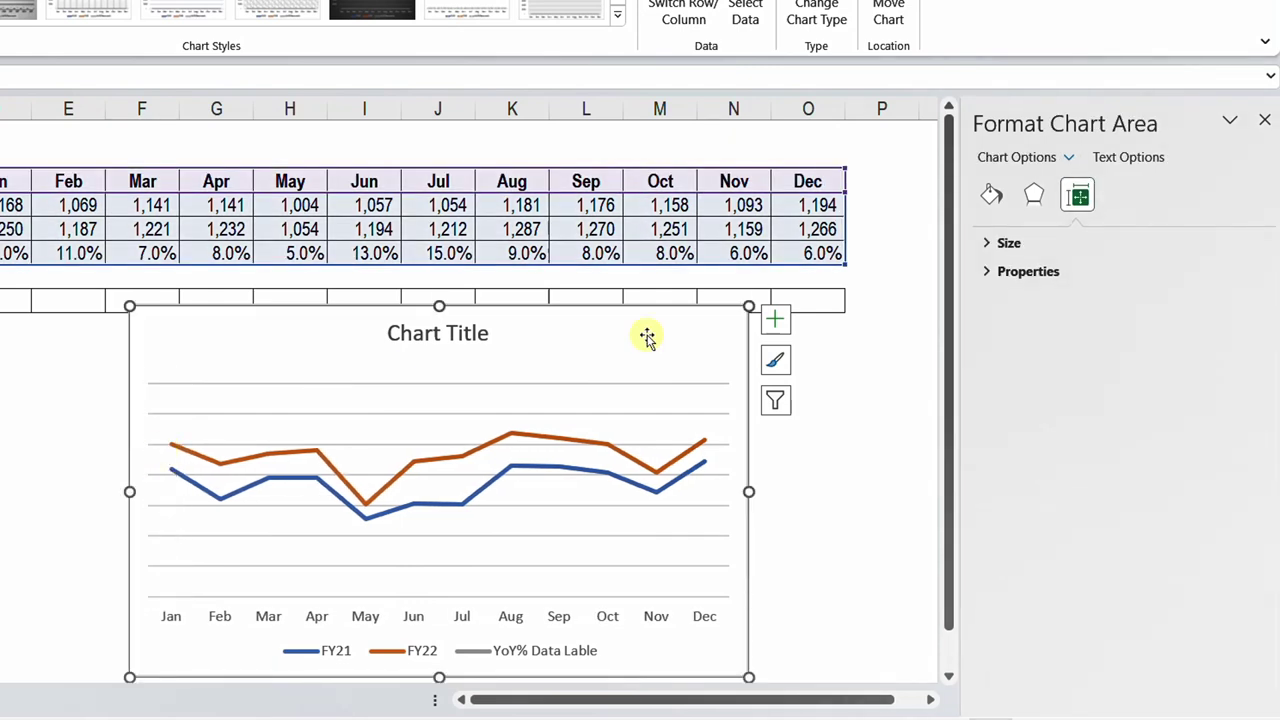
- Turn on Data Labels for both lines and set the FY21 labels to Below
click(775, 321)
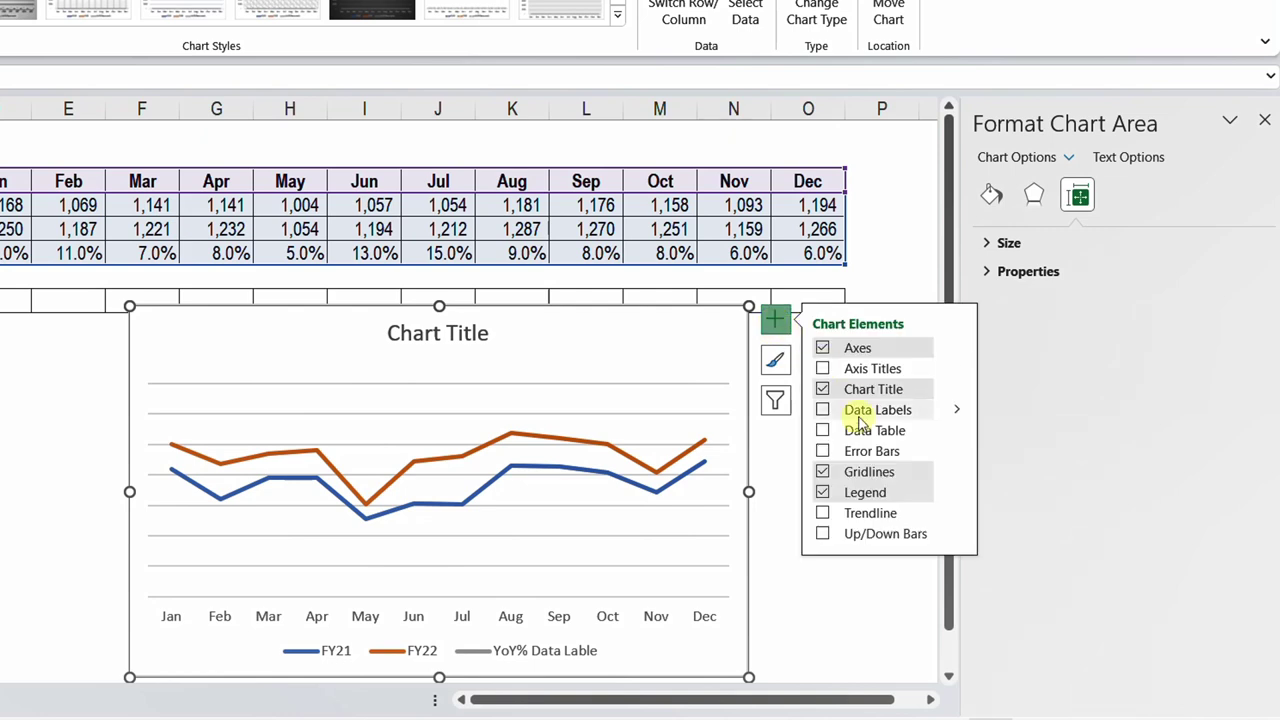
click(958, 413)
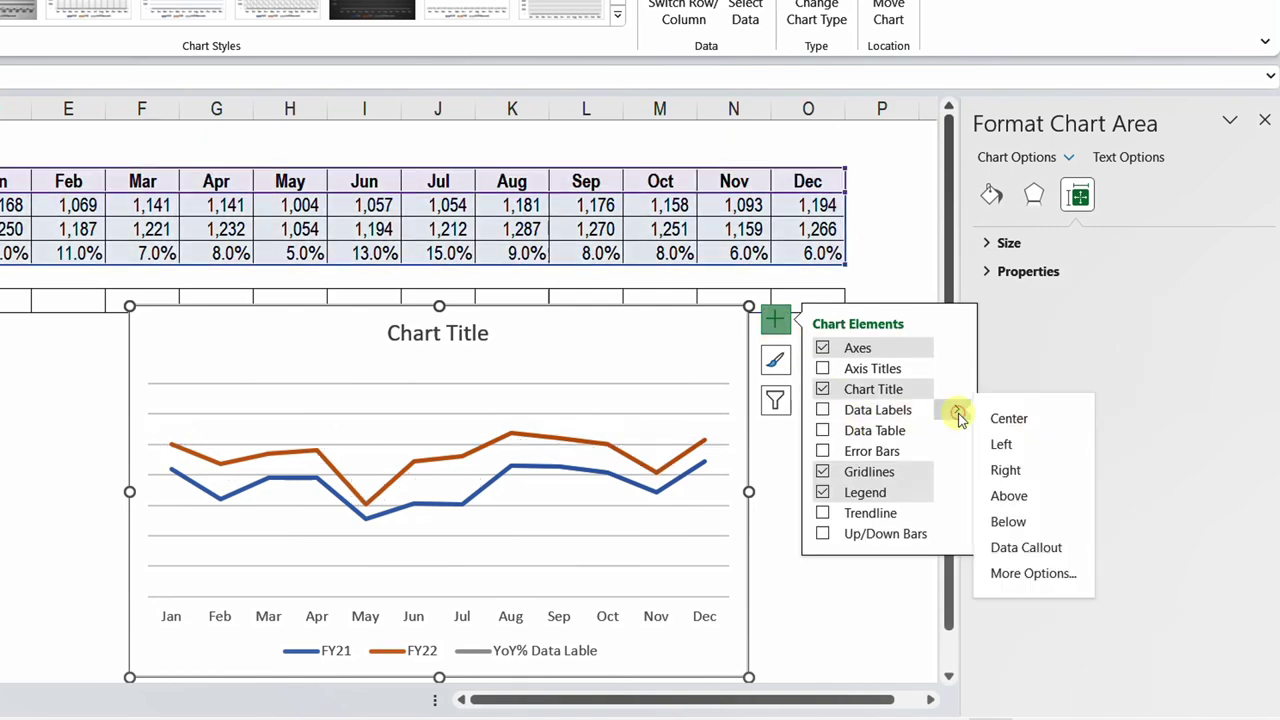
click(822, 409)
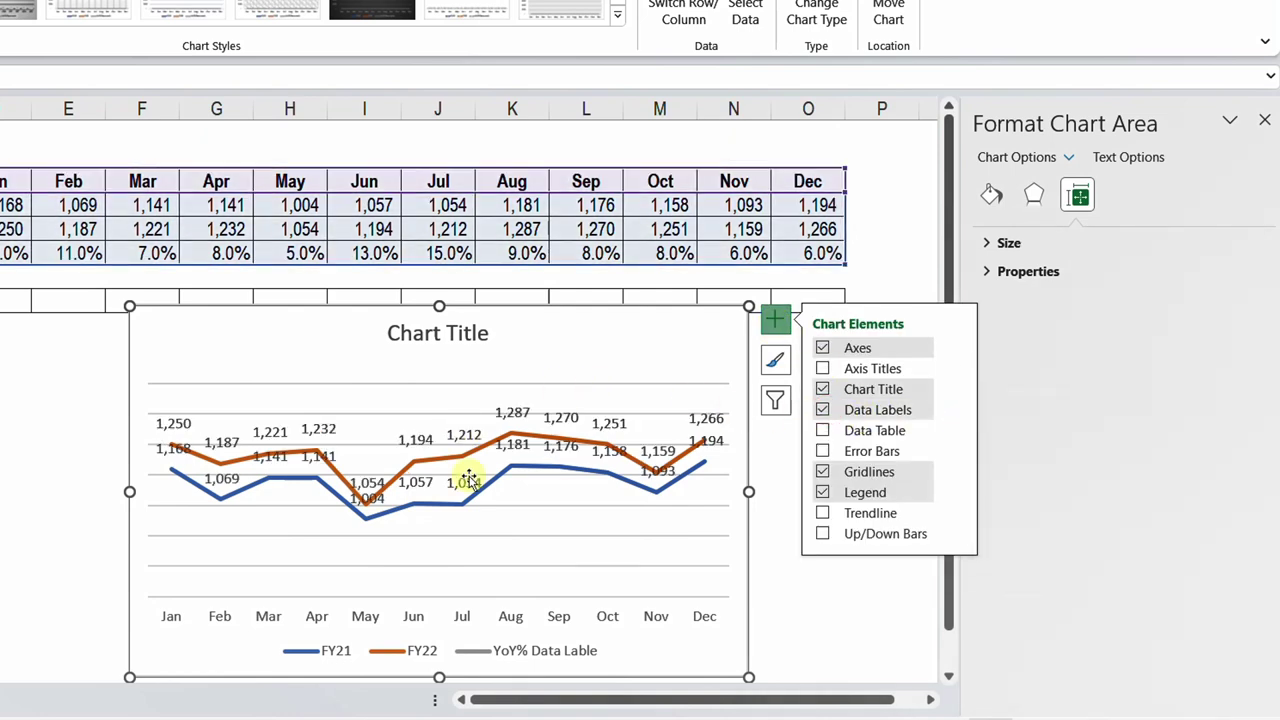
click(511, 413)
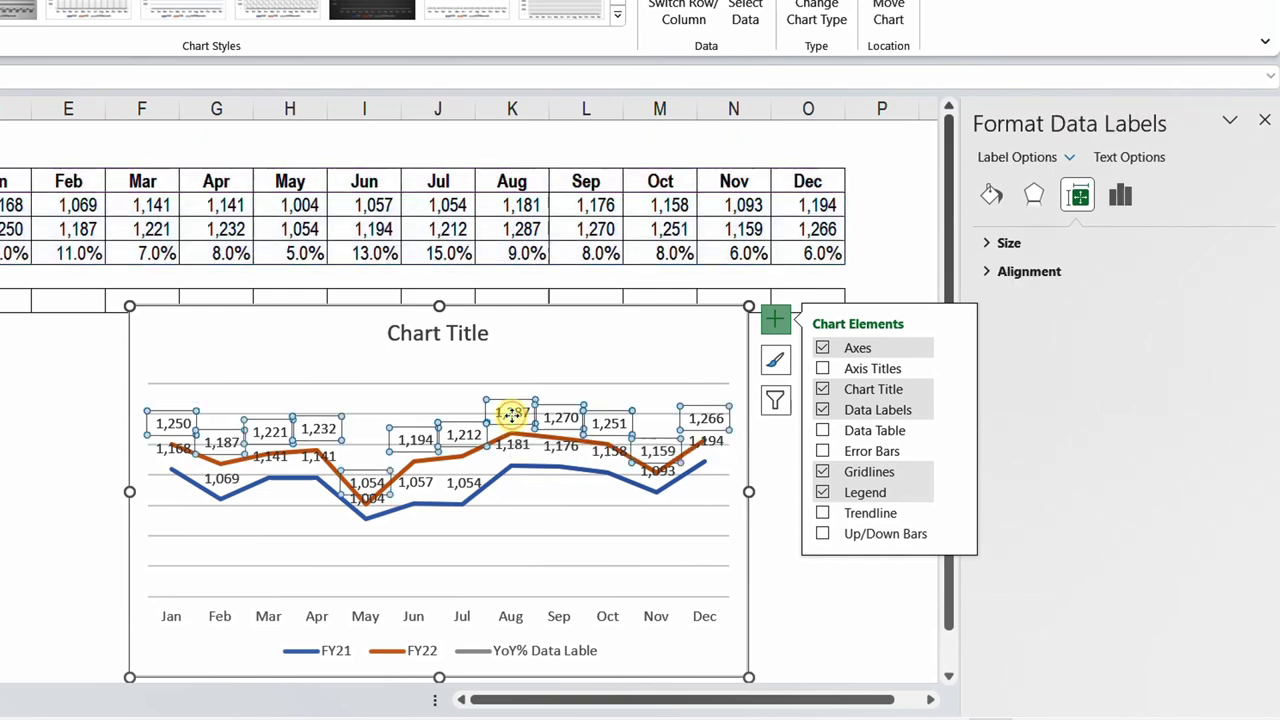
click(515, 445)
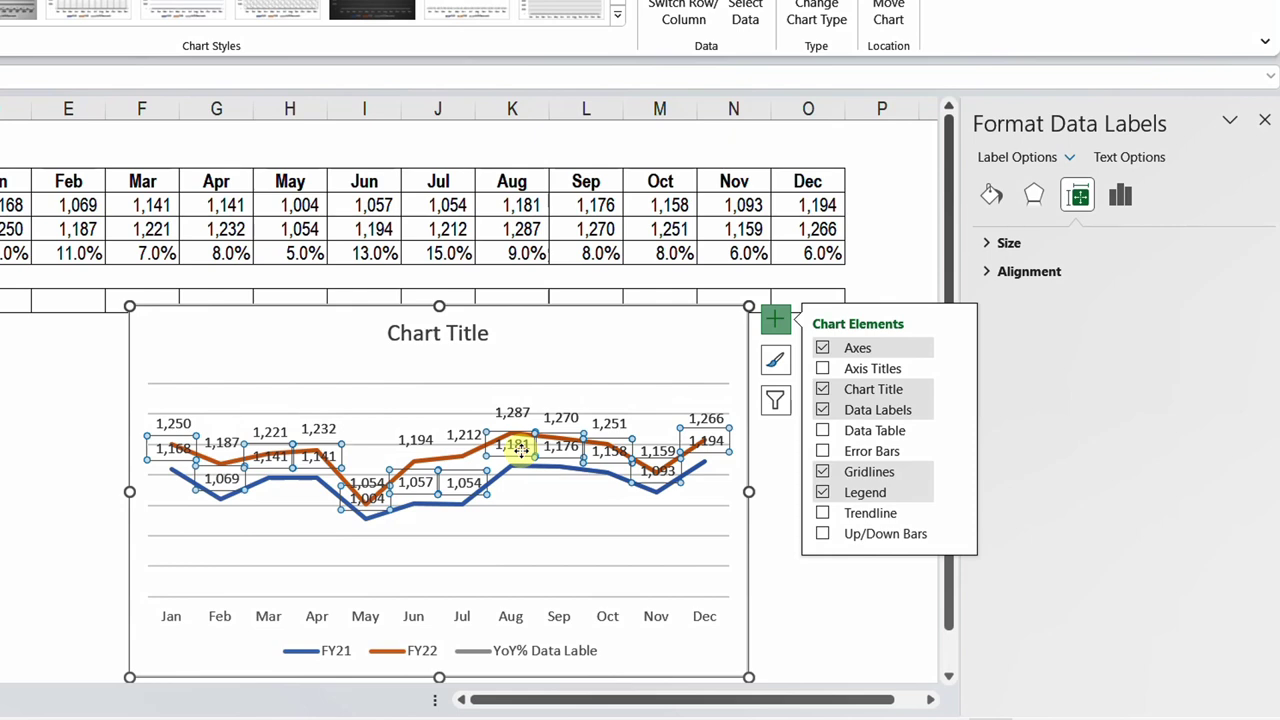
click(956, 409)
click(1008, 521)
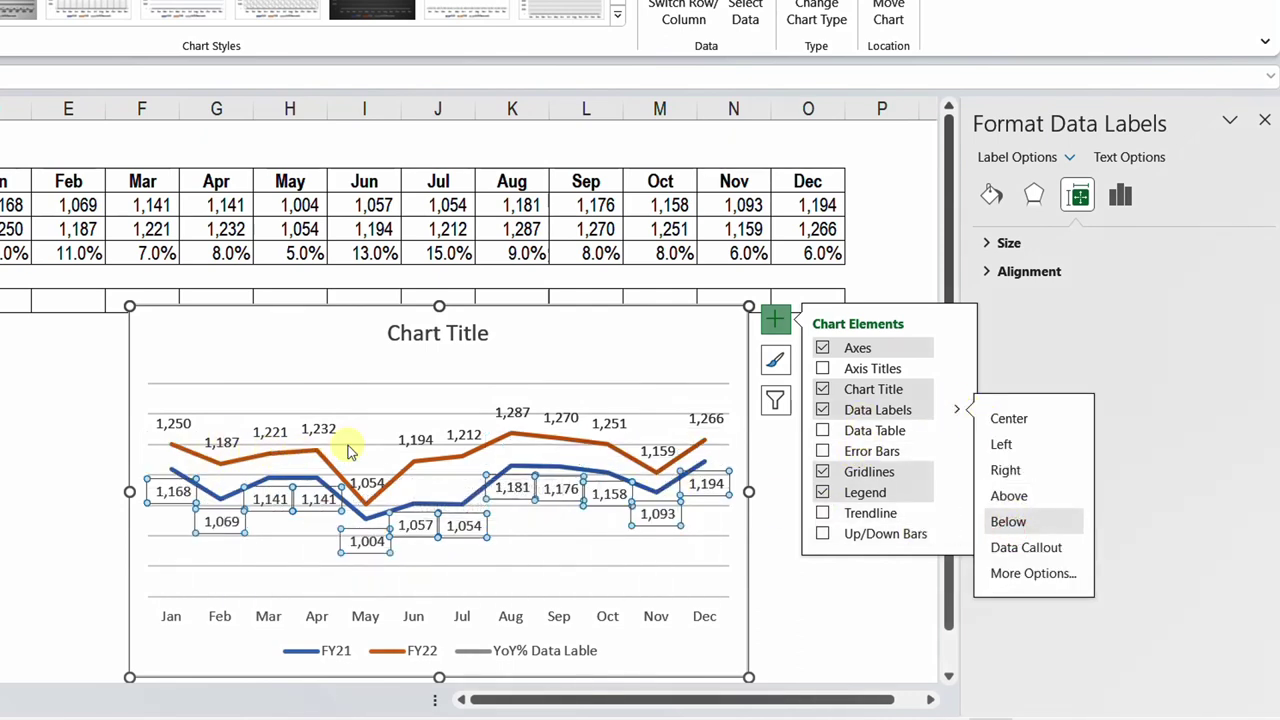
- Enable Smoothed line for both the FY22 and FY21 series
key(Escape)
key(Escape)
click(464, 452)
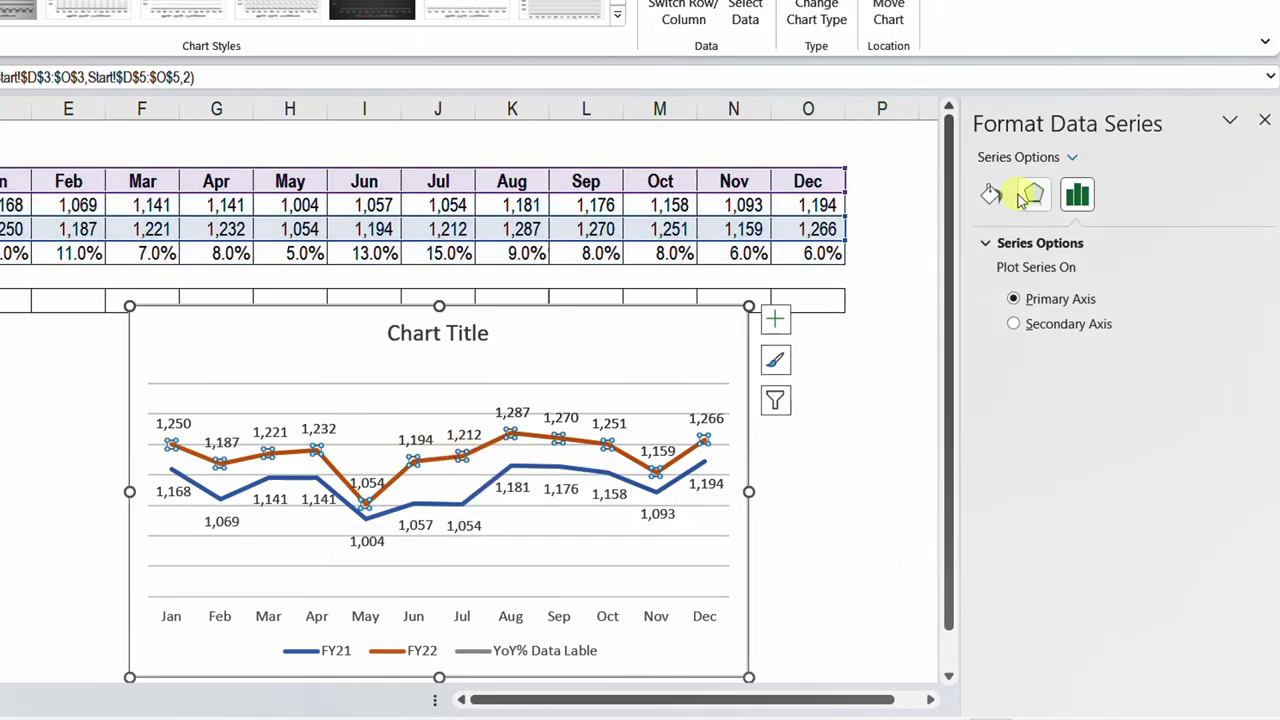
click(993, 195)
scroll(1060, 313, down, 2)
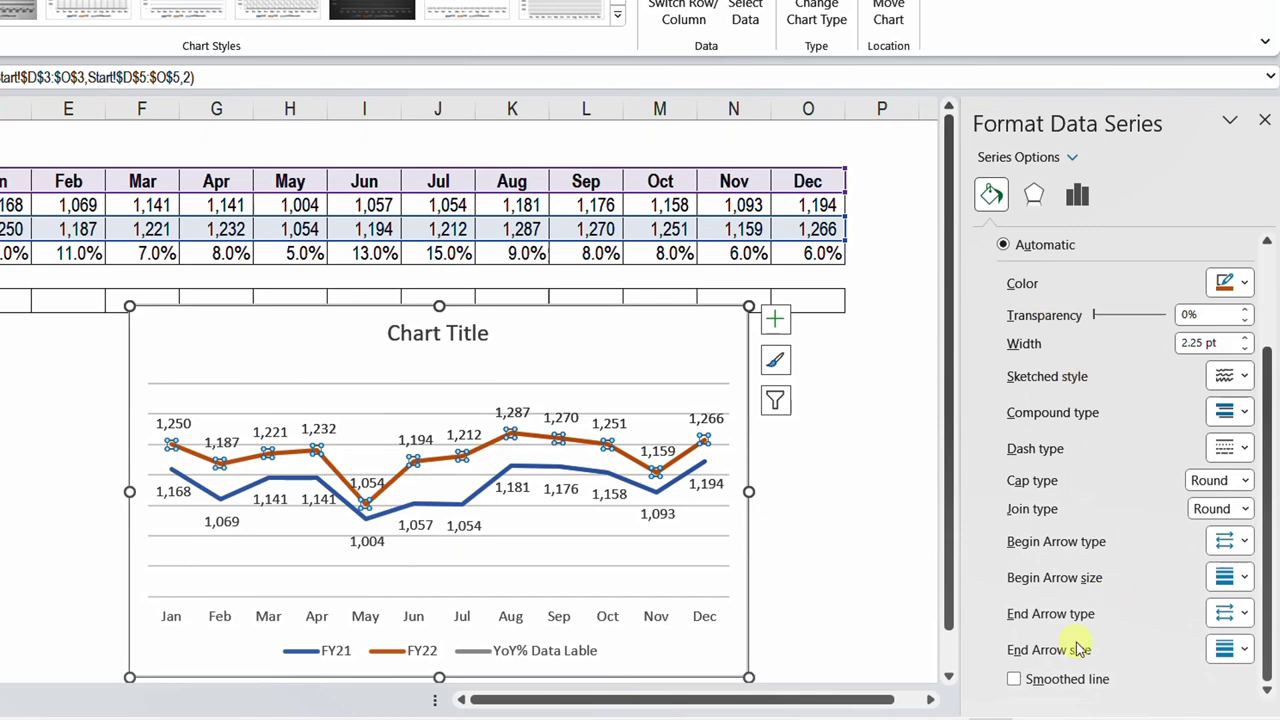
click(1015, 680)
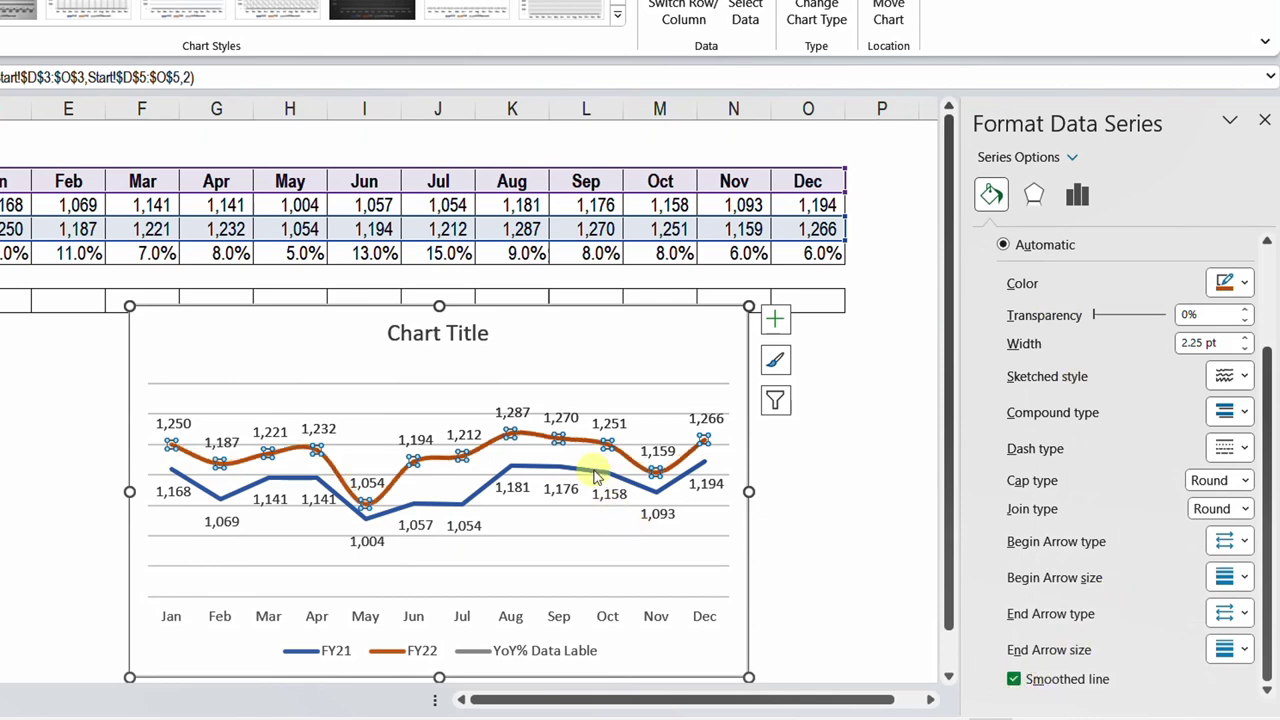
click(597, 473)
click(1015, 686)
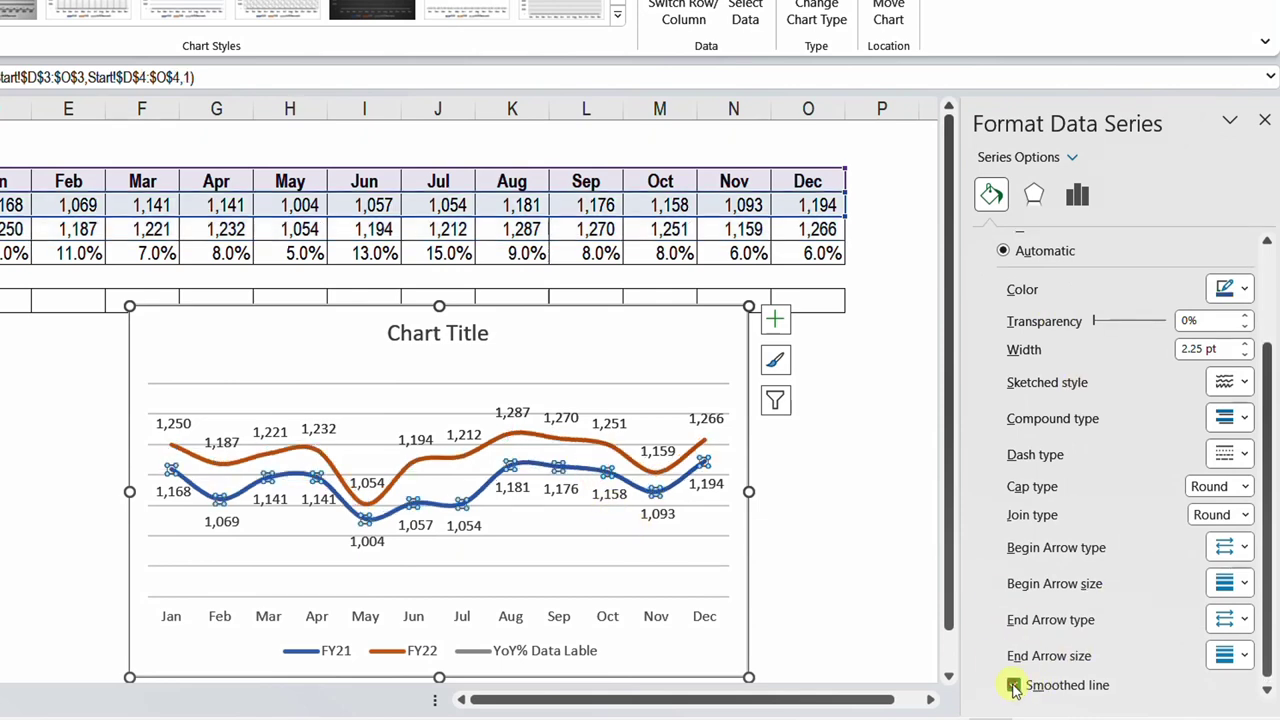
- Delete the horizontal gridlines and the 'Chart Title'
click(596, 536)
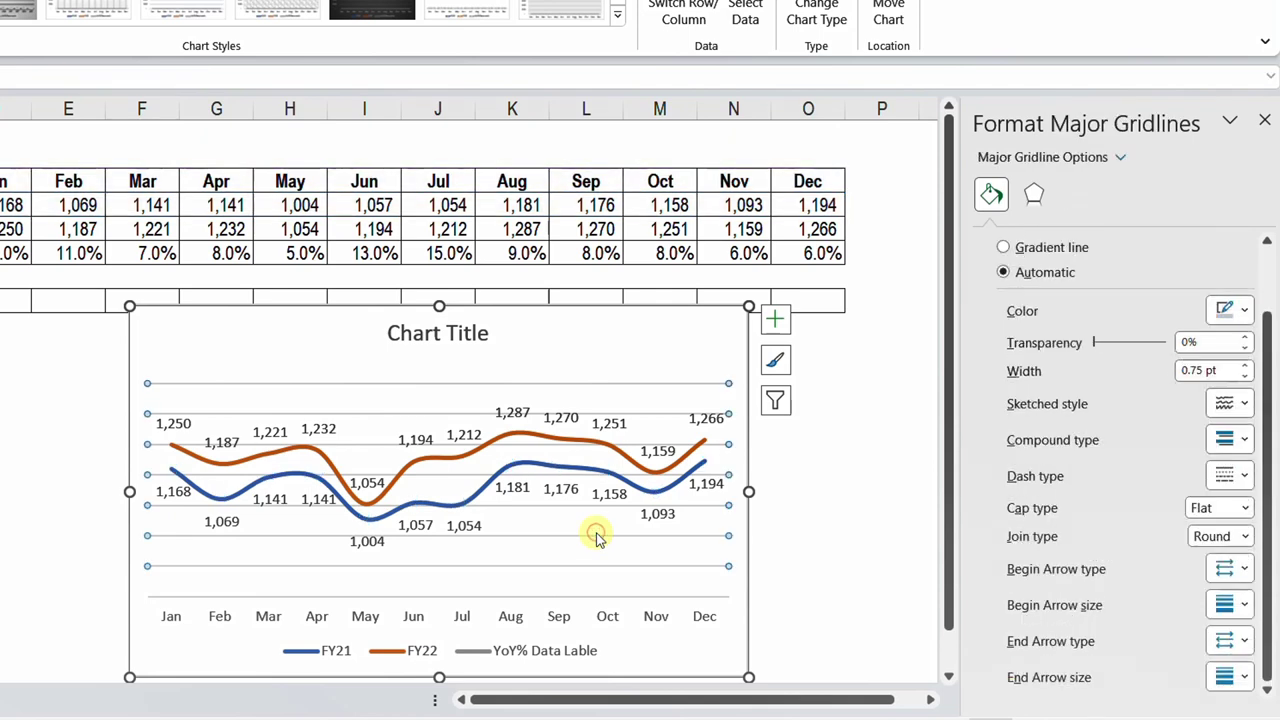
click(595, 535)
click(450, 340)
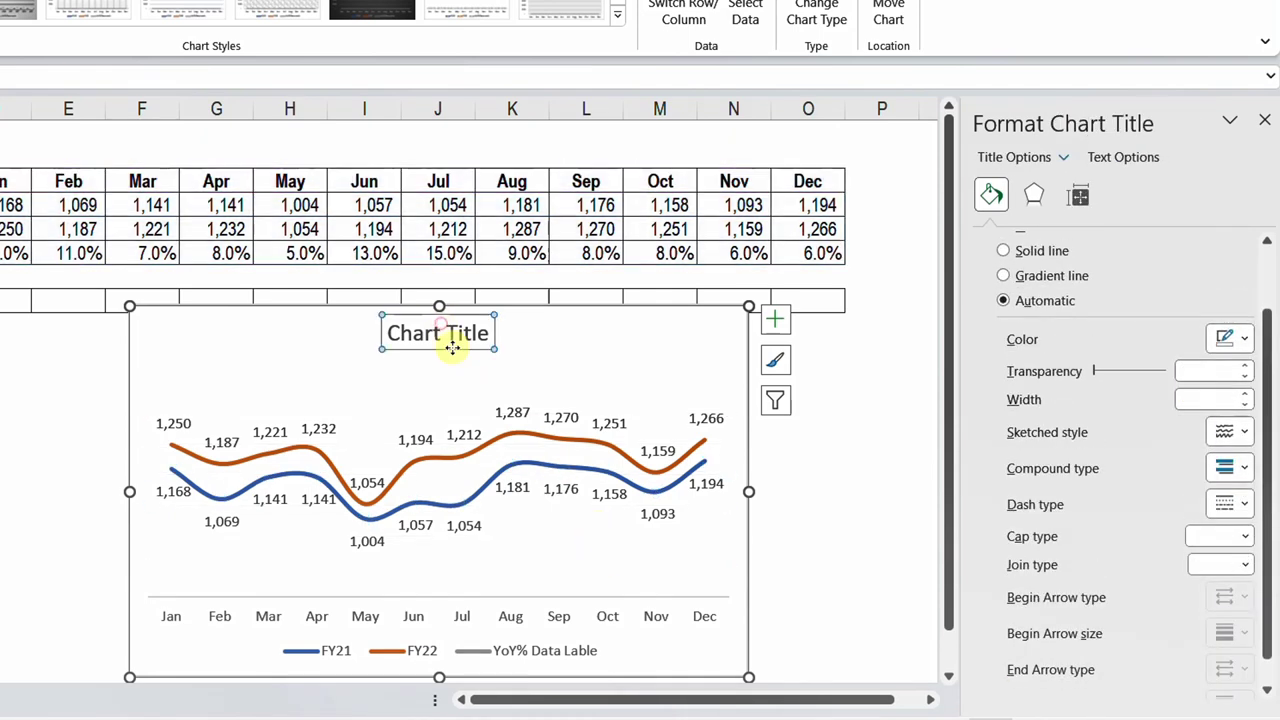
key(Delete)
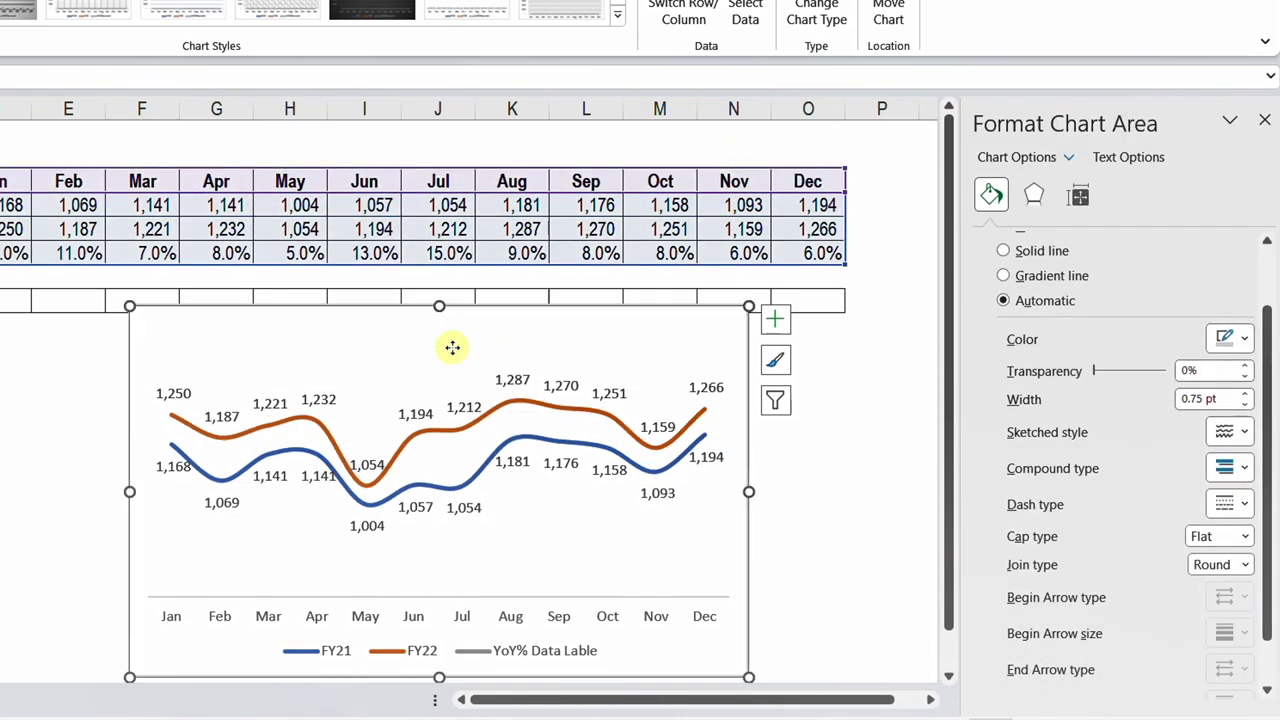
- Make the FY22 line Standard Red and the FY21 line a dark grey theme colour
click(510, 408)
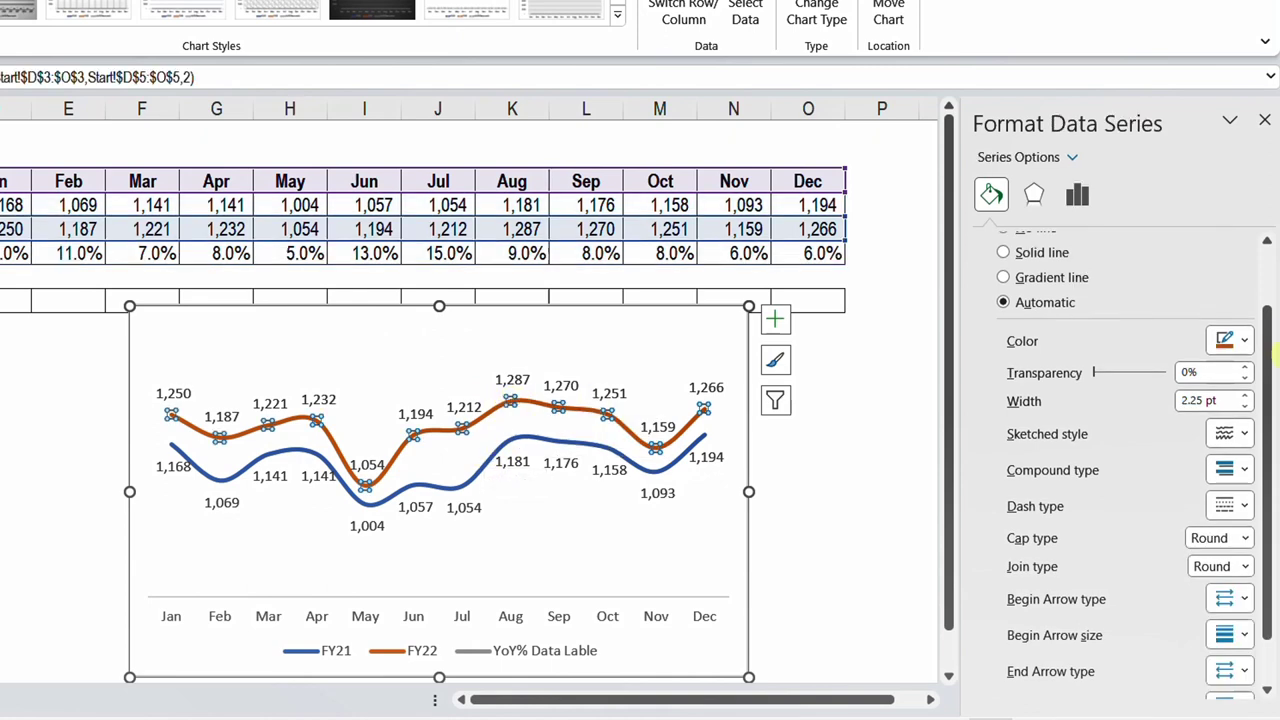
click(1232, 340)
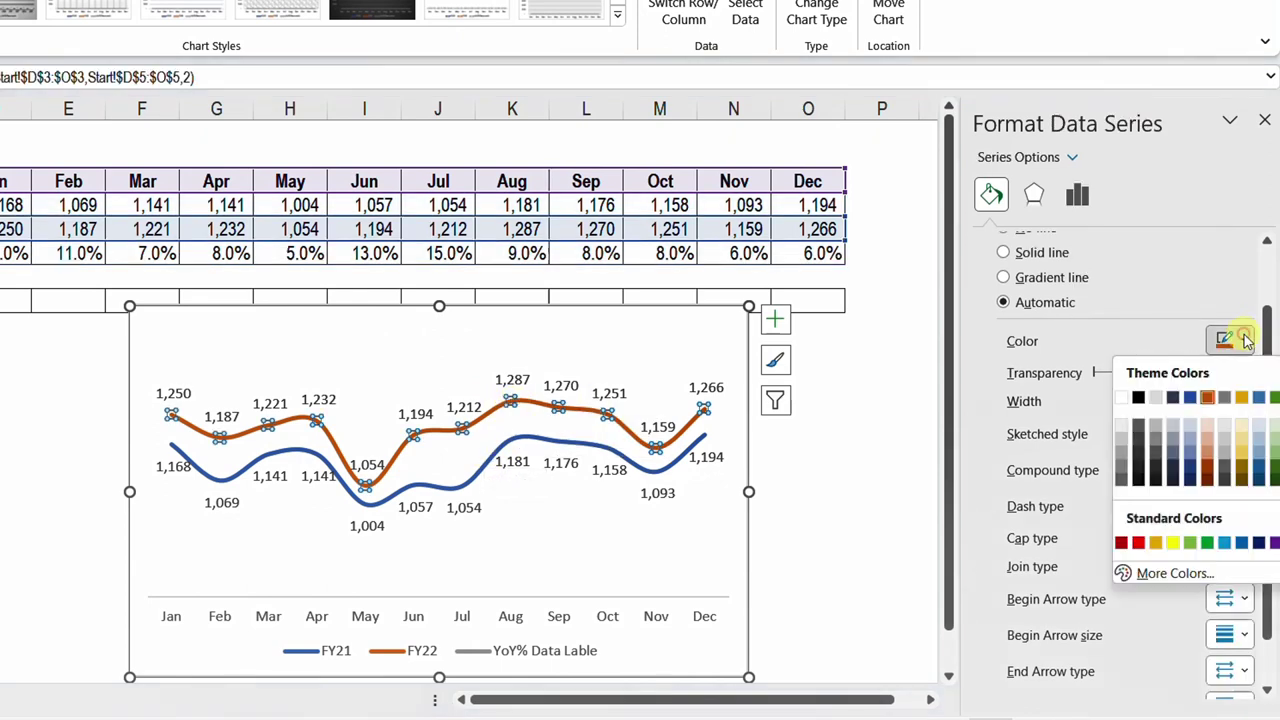
click(1138, 542)
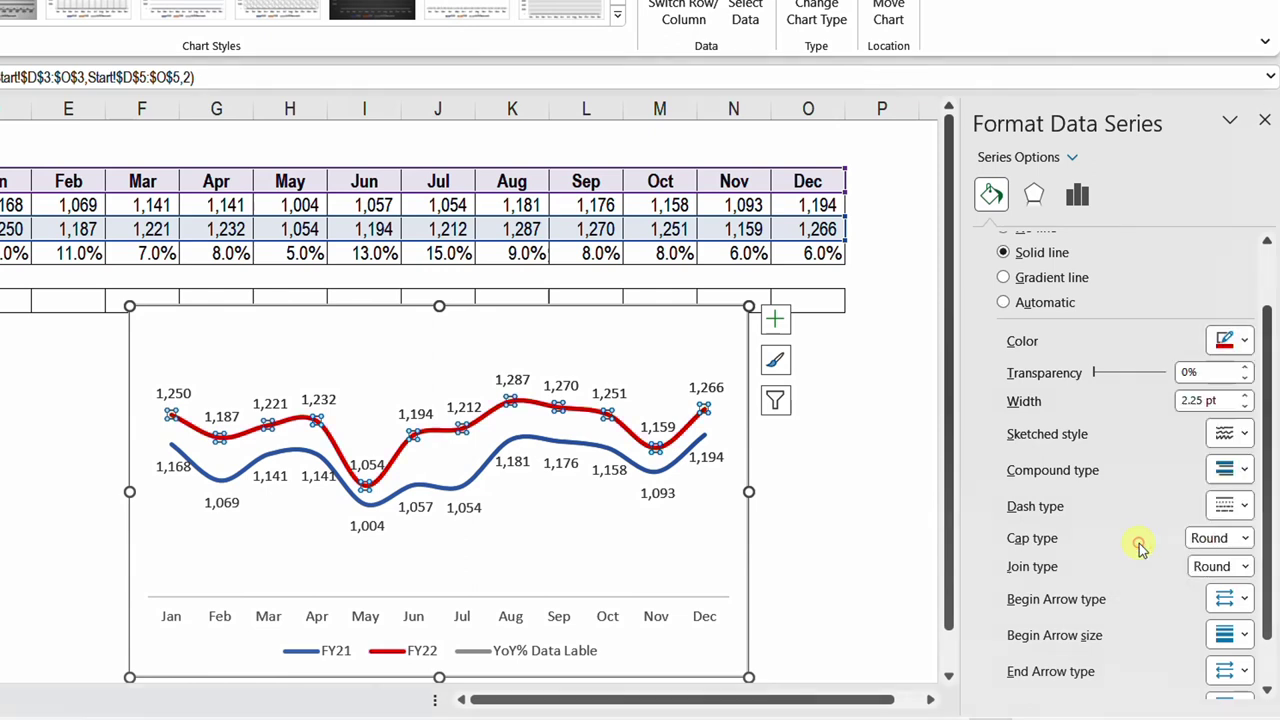
click(563, 443)
click(1240, 340)
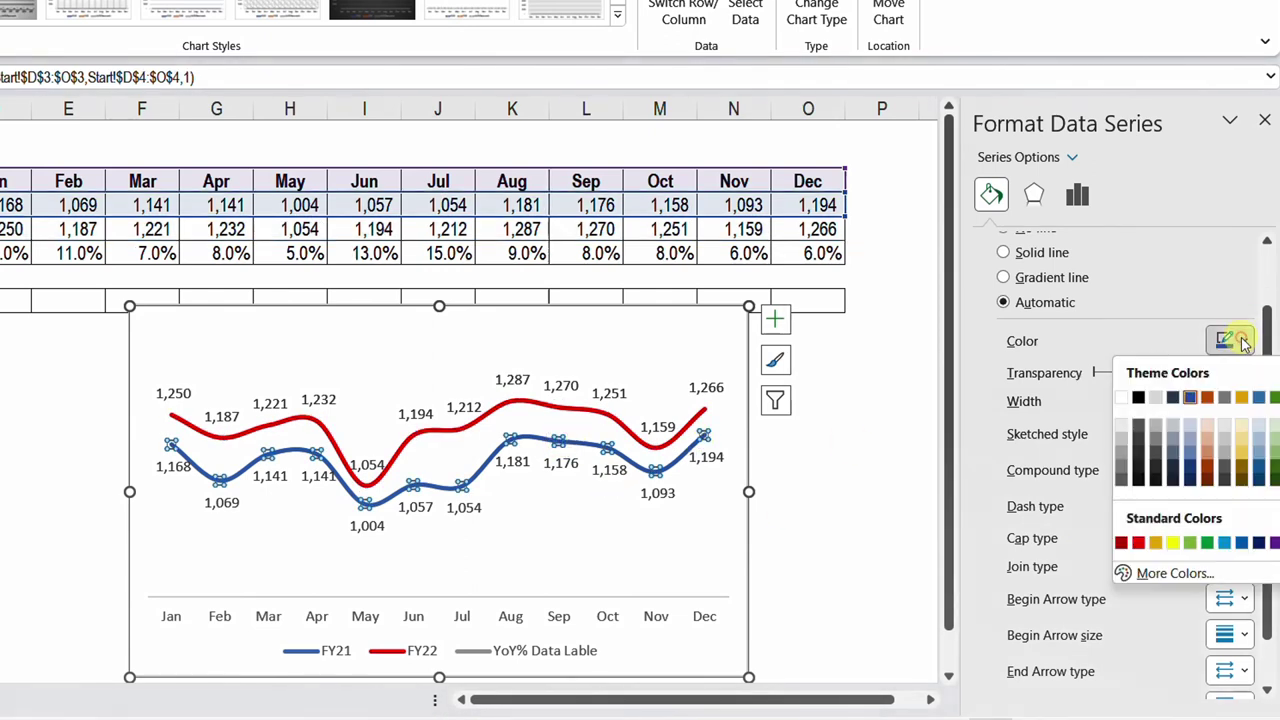
click(1122, 482)
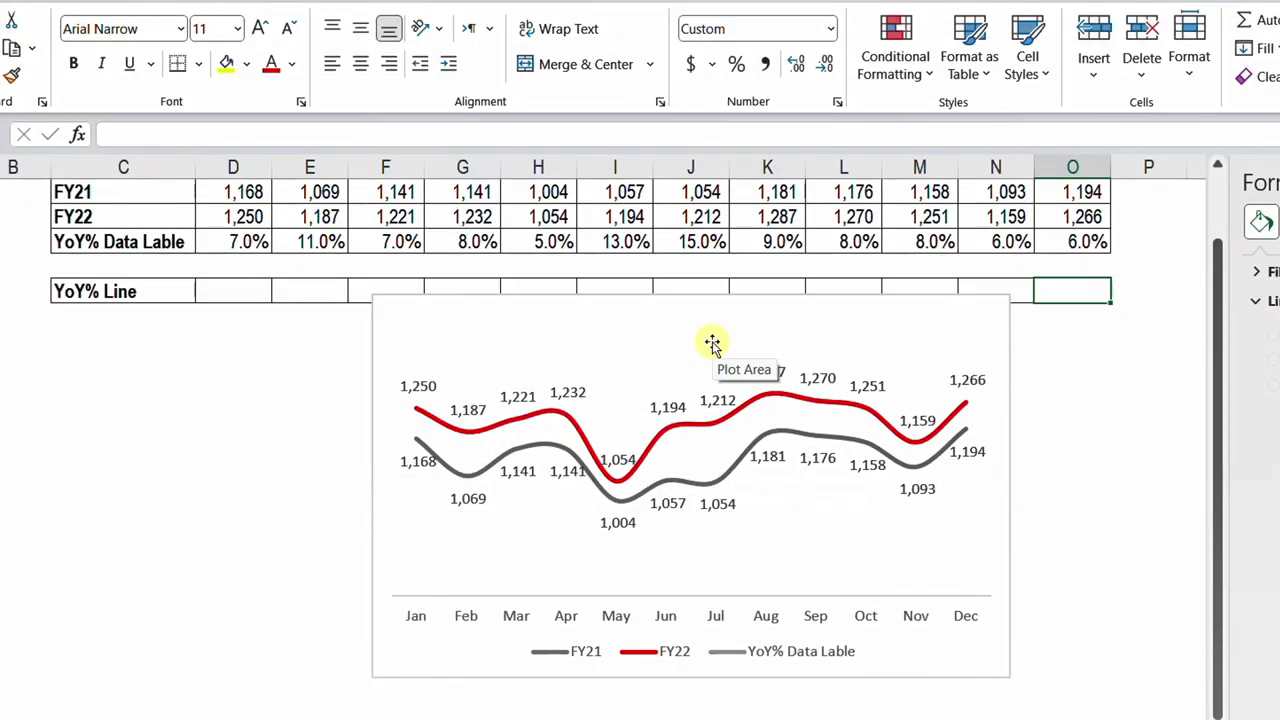
- Shrink the chart's source range to FY21 and FY22 only, and lower the chart slightly
click(646, 346)
scroll(646, 346, up, 1)
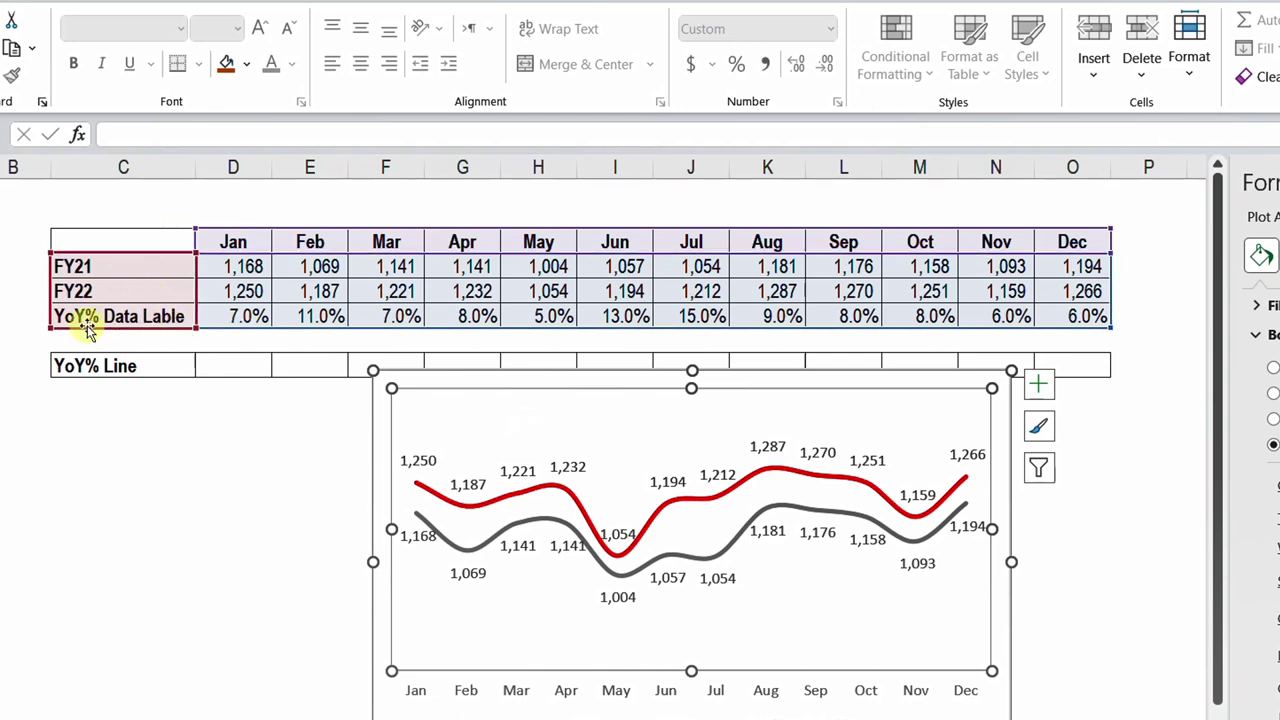
drag(1108, 331, 1112, 310)
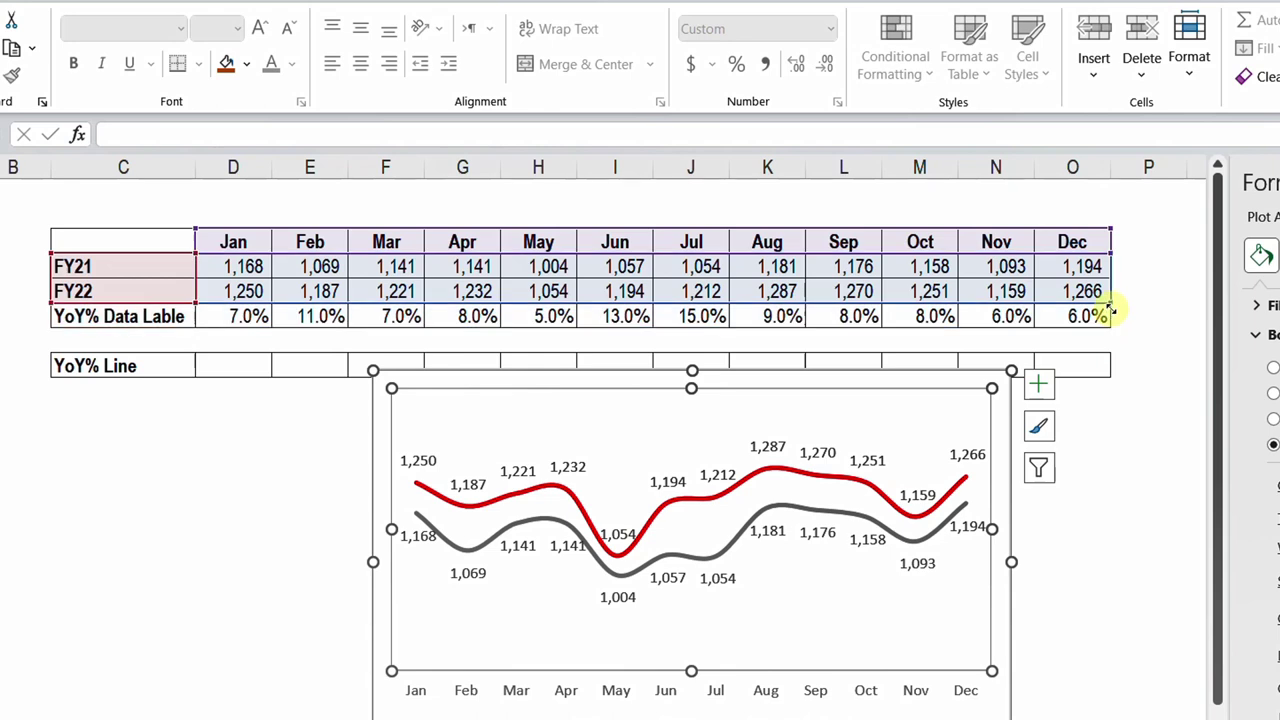
drag(622, 373, 610, 407)
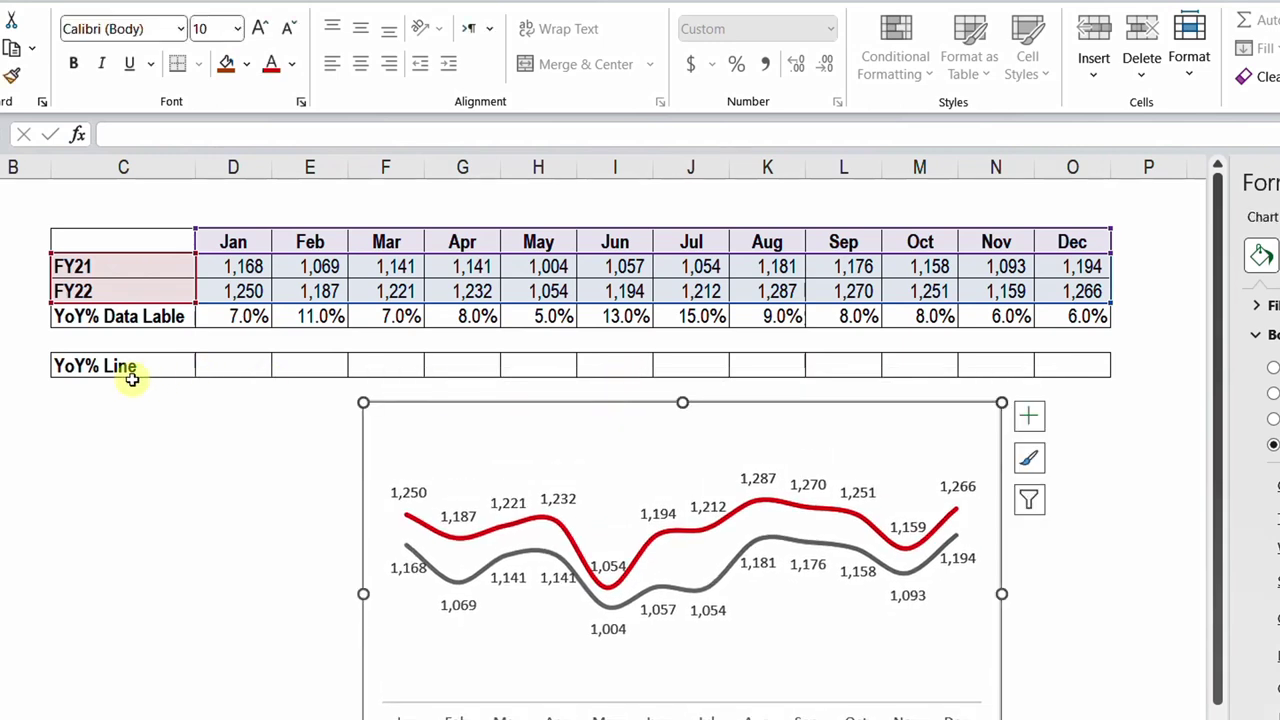
click(236, 371)
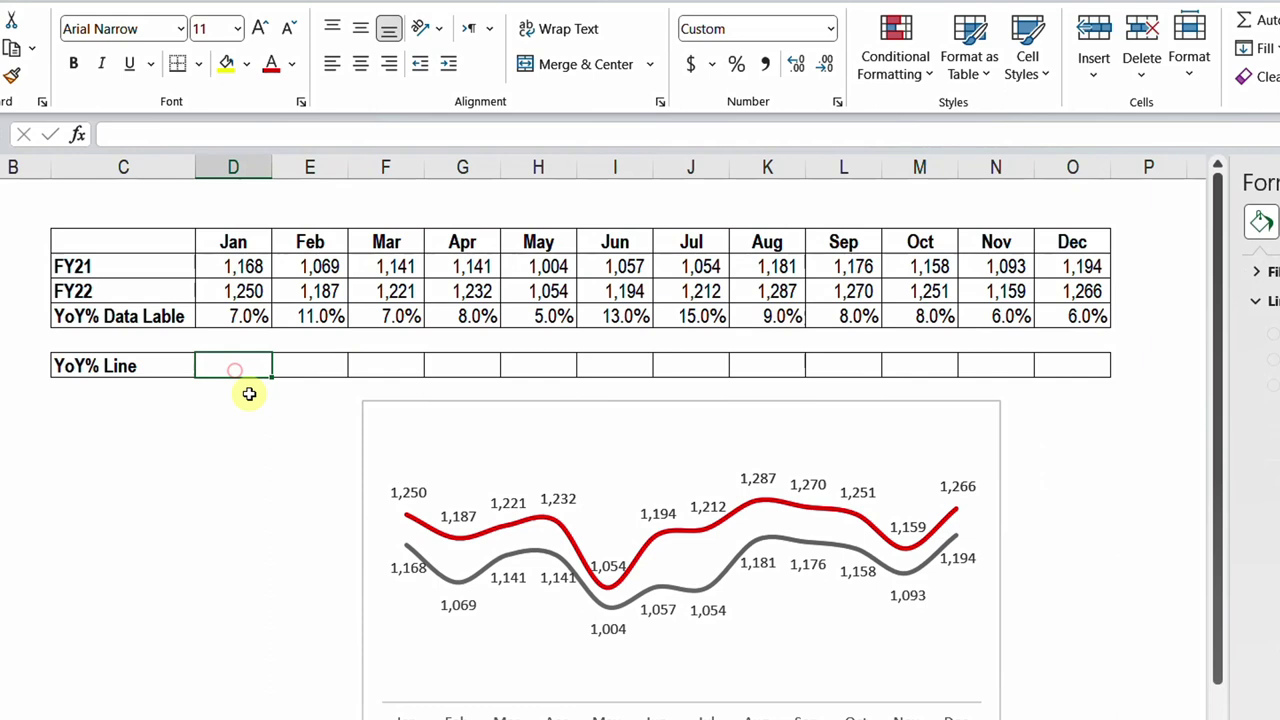
- Enter =MAX($D$4:$O$5) in the Jan YoY% Line cell, with an absolute range
text(=max)
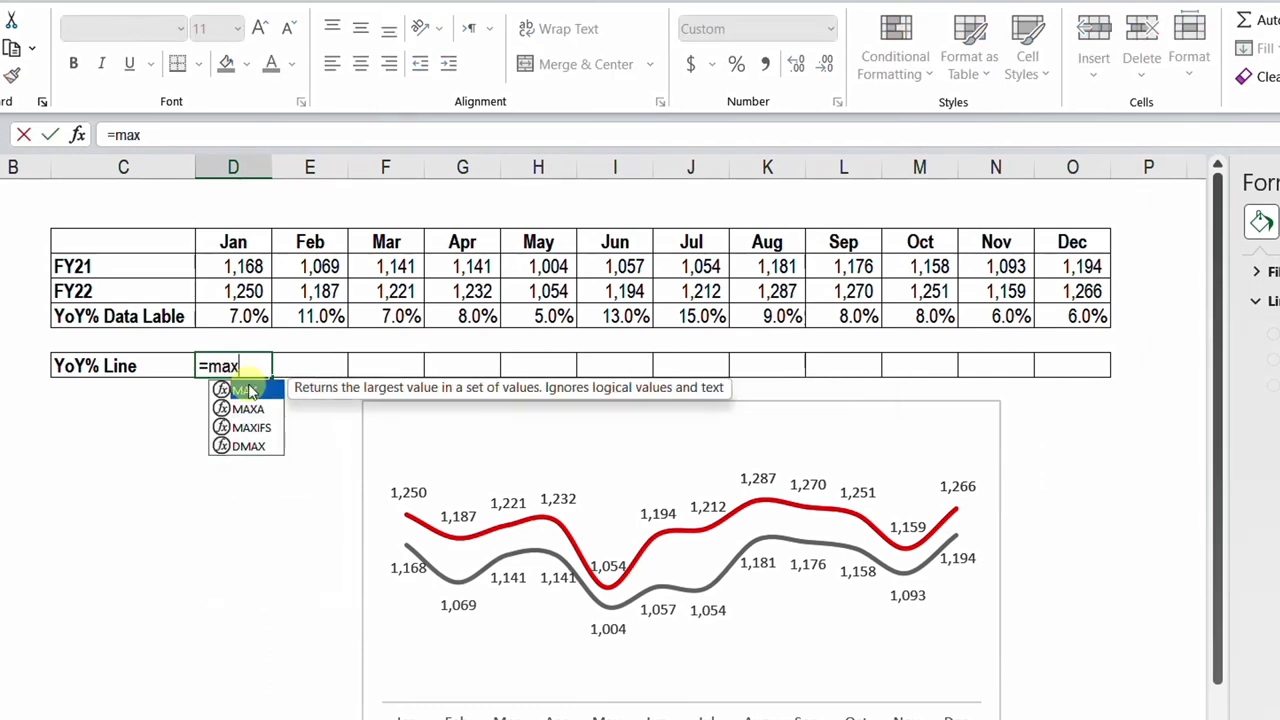
key(Tab)
drag(243, 266, 1057, 293)
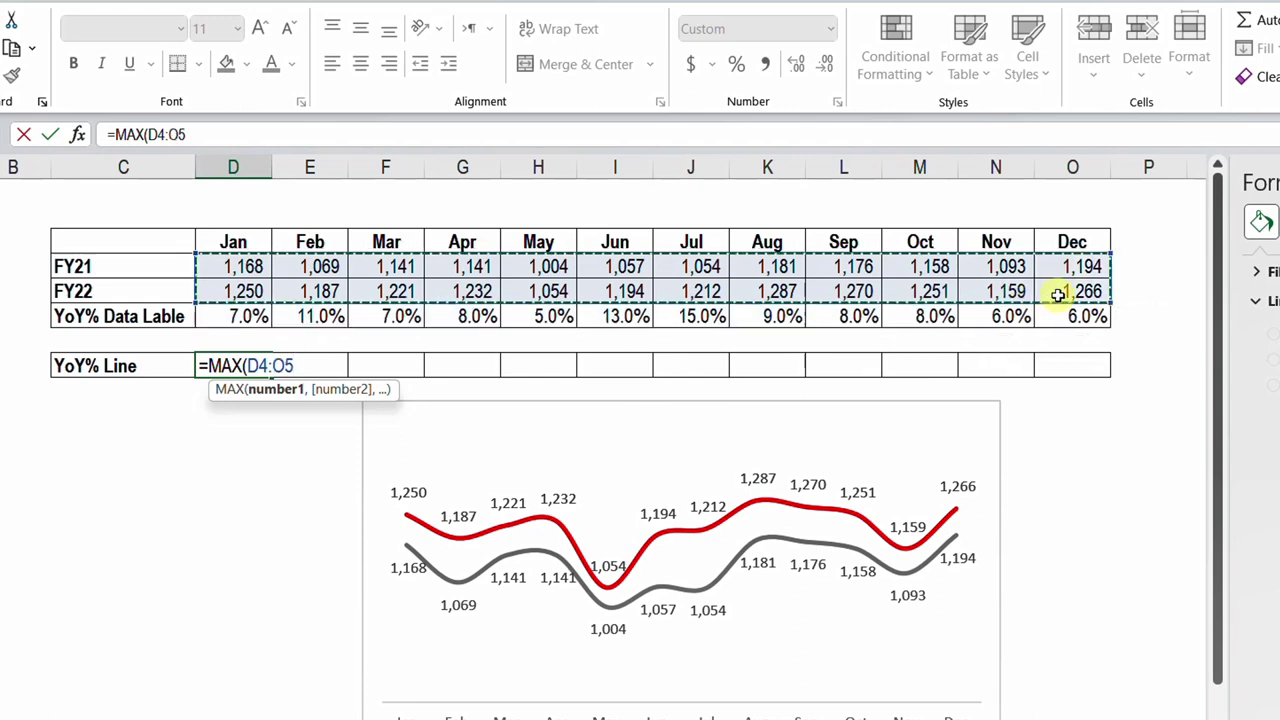
text())
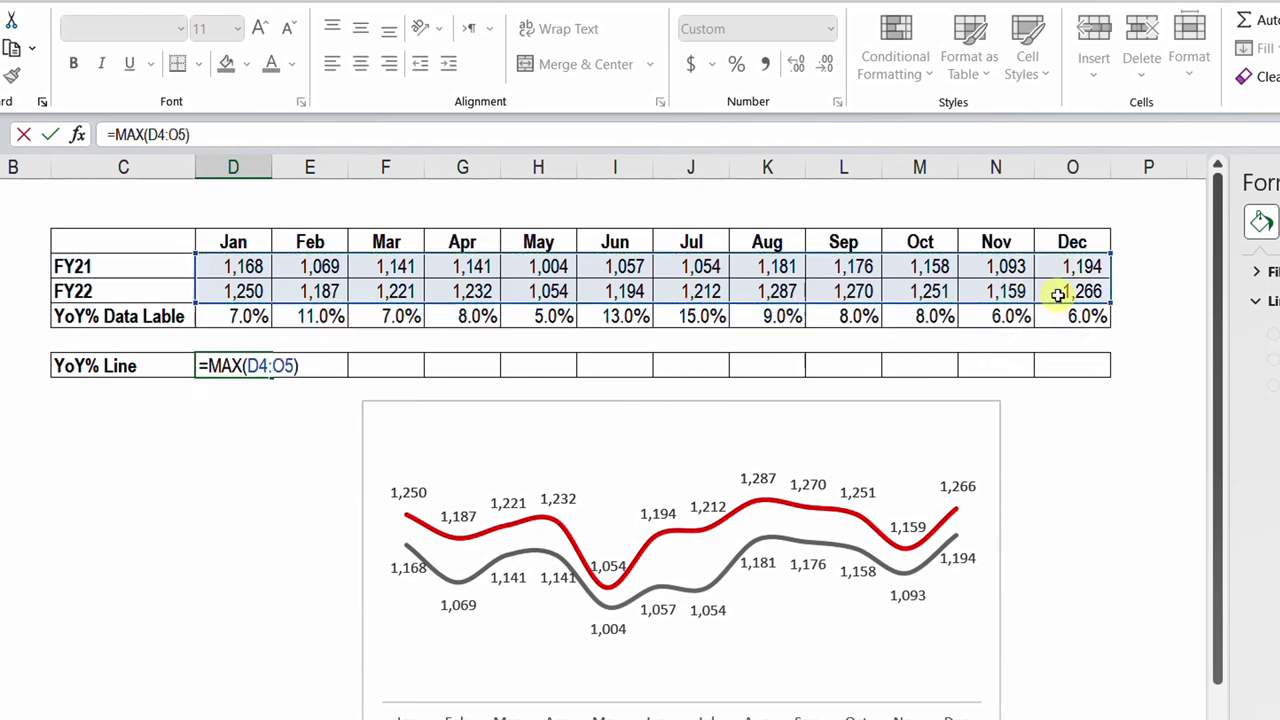
key(ctrl+Return)
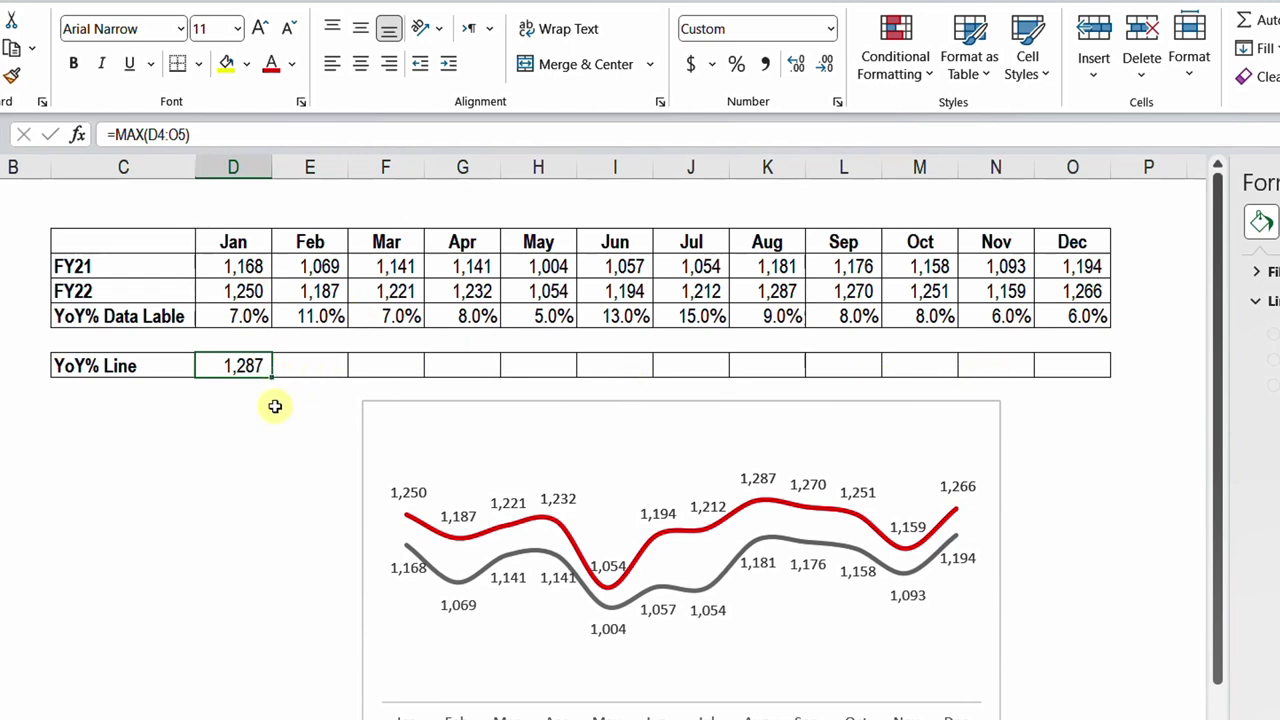
drag(148, 134, 188, 134)
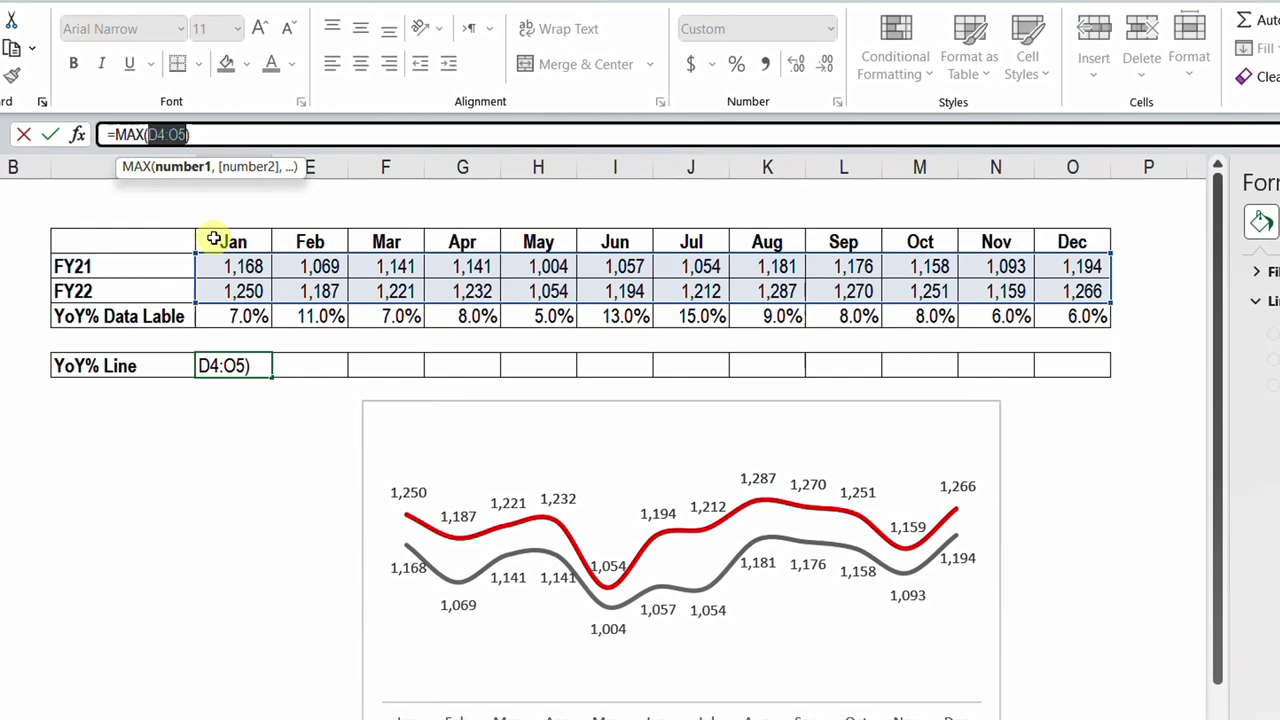
key(F4)
key(ctrl+Return)
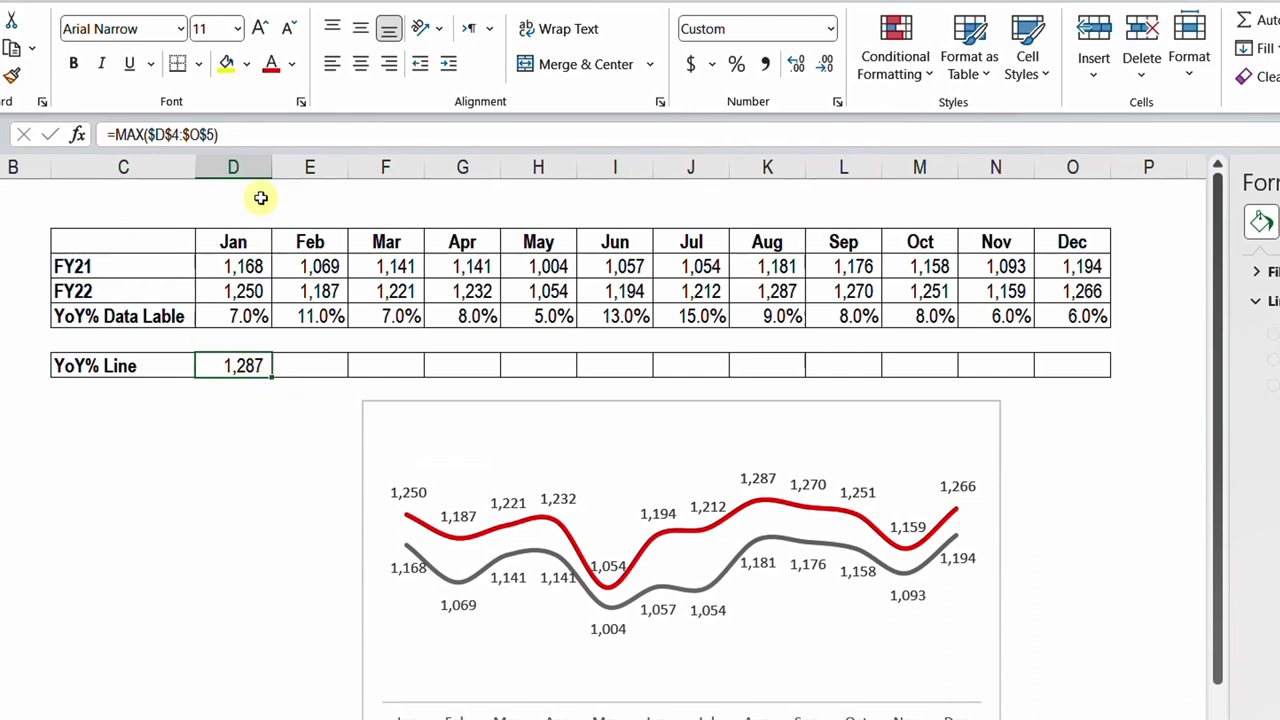
- Extend it to =MAX($D$4:$O$5)*(1+10%) and fill it through Dec, giving 1,416
click(260, 135)
text(*)
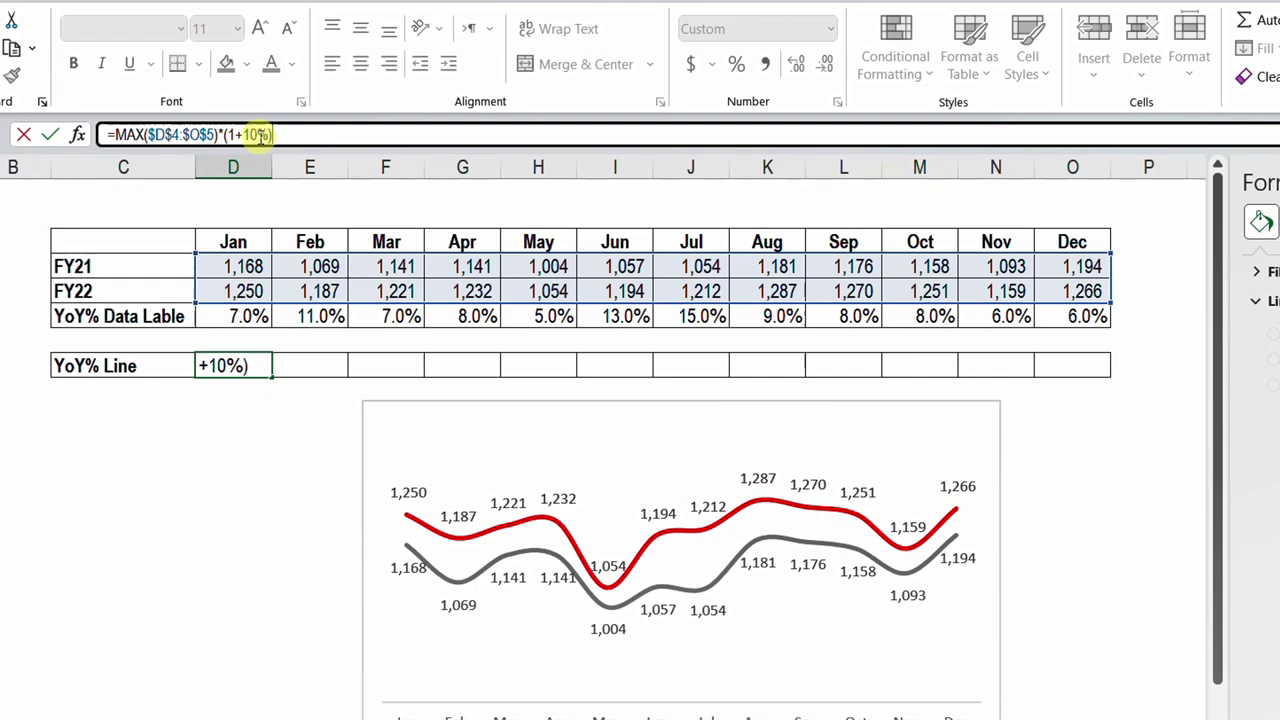
key(ctrl+Return)
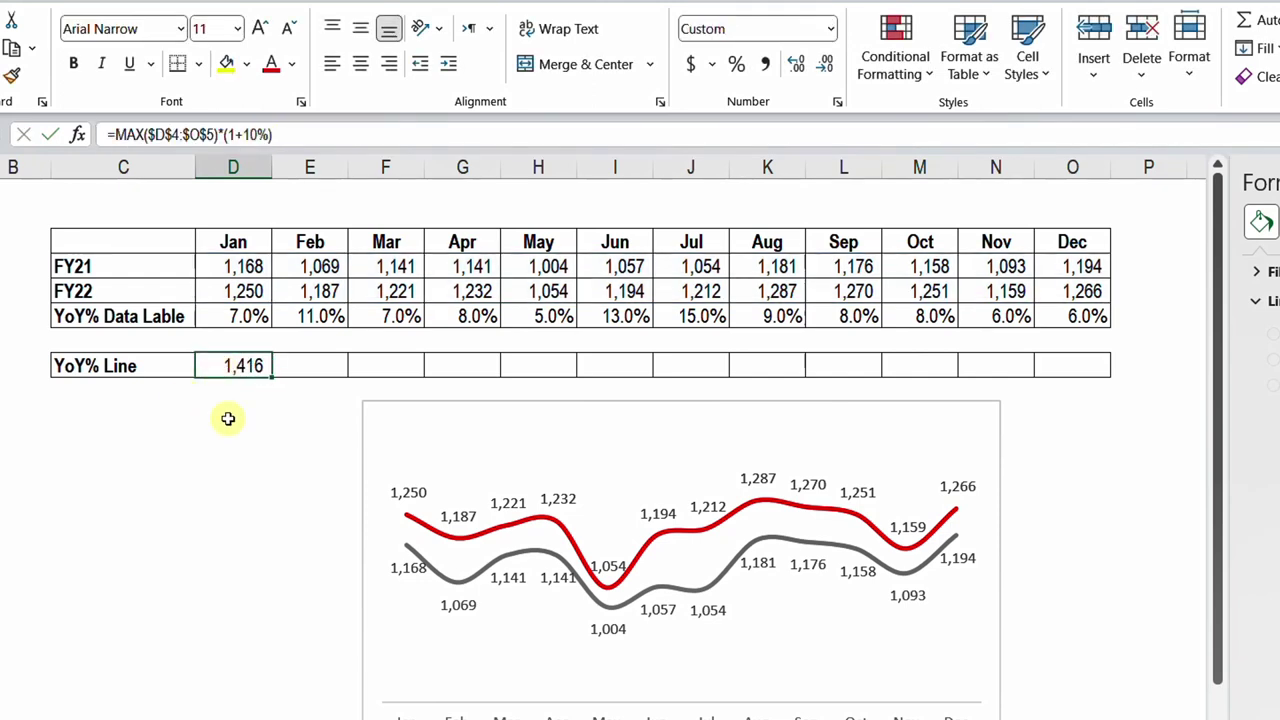
drag(271, 377, 1085, 413)
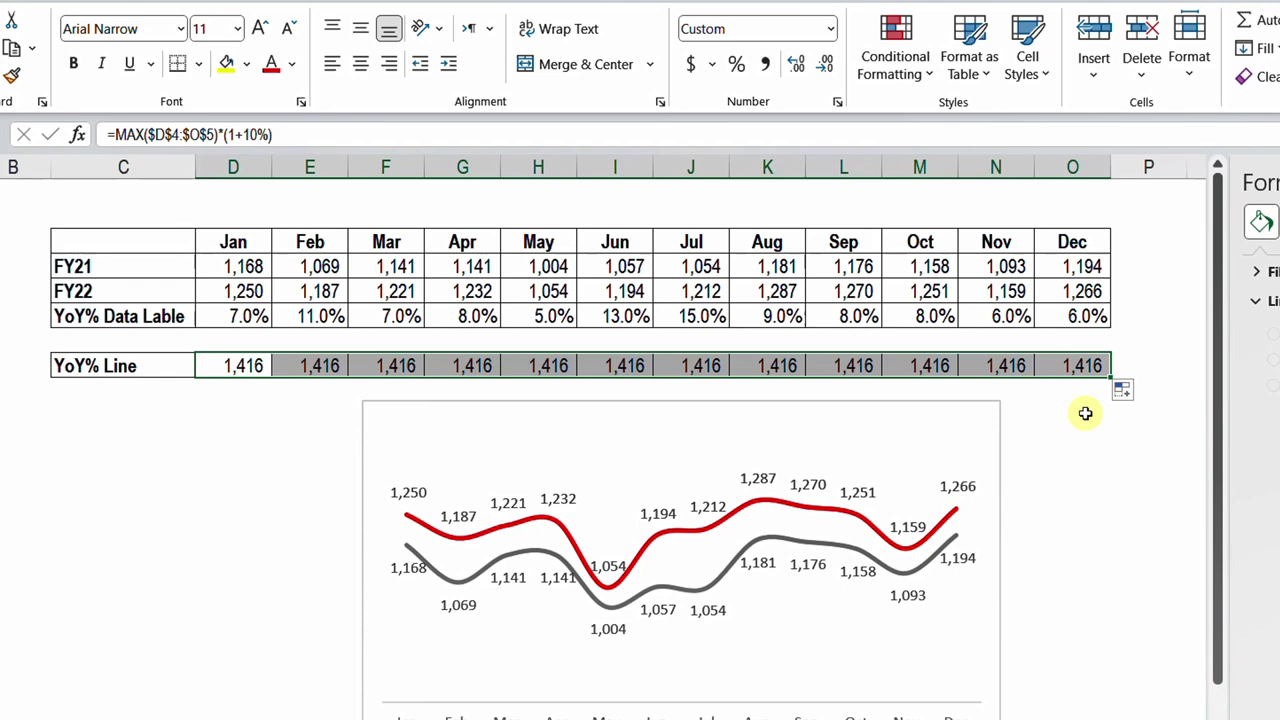
drag(120, 366, 1060, 377)
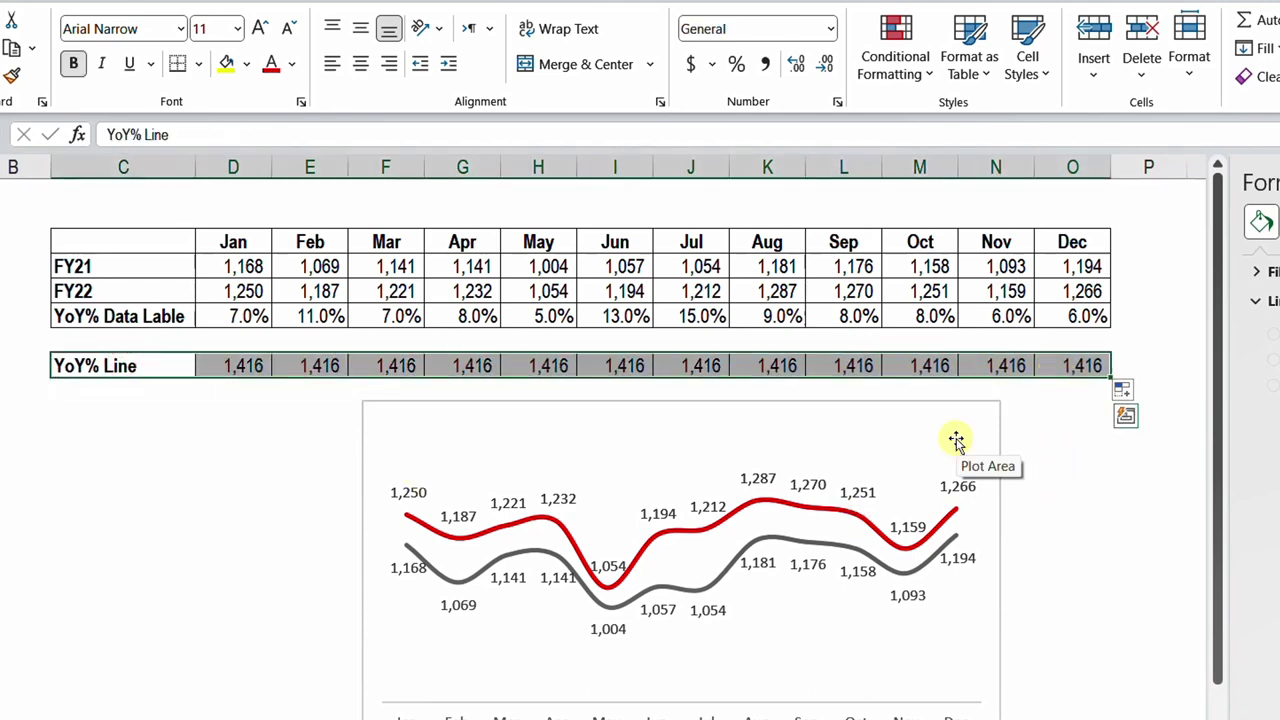
- Paste the copied C8:O8 YoY% Line row into the chart as a flat 1,416 series and select its labels
key(ctrl+c)
click(926, 406)
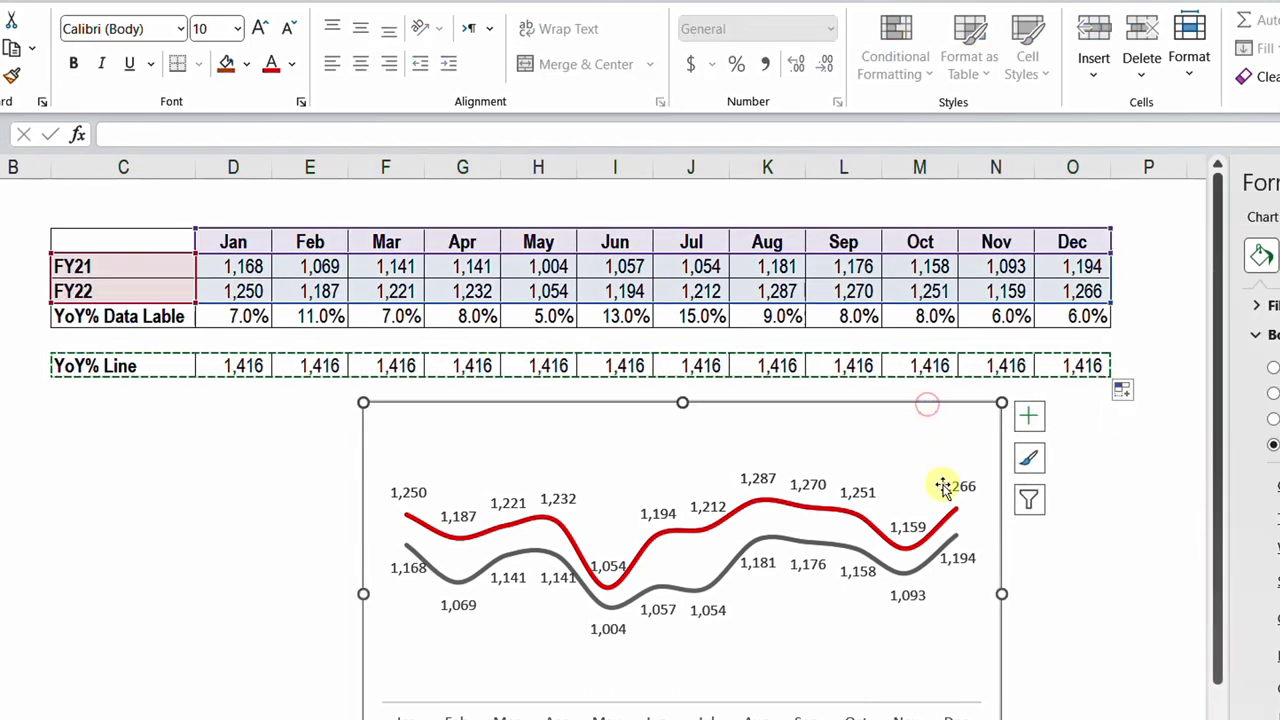
key(ctrl+v)
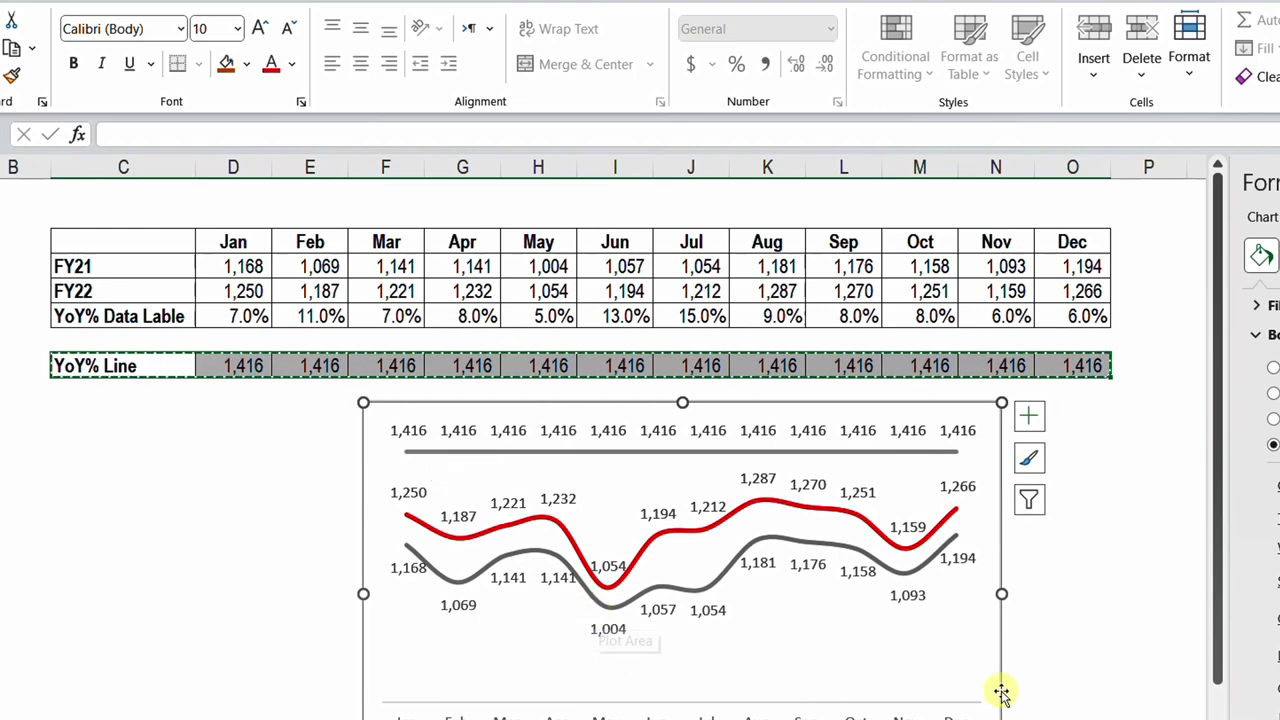
scroll(1003, 686, down, 1)
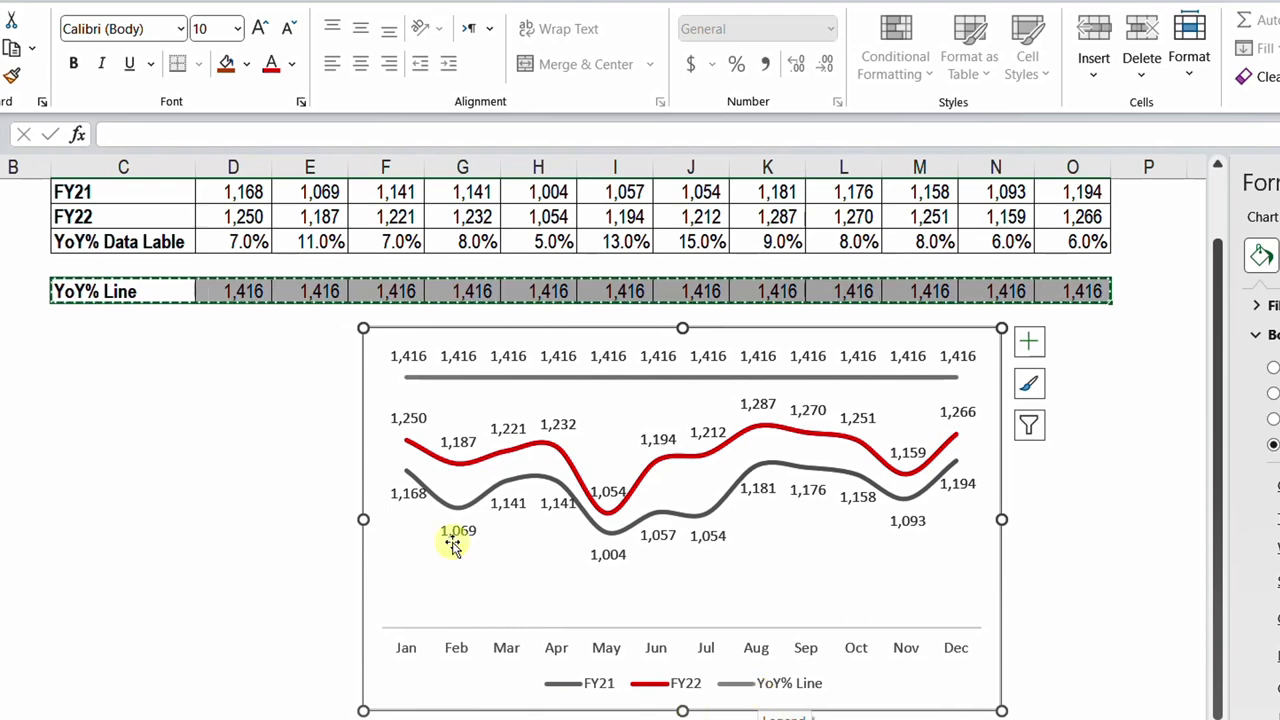
click(457, 357)
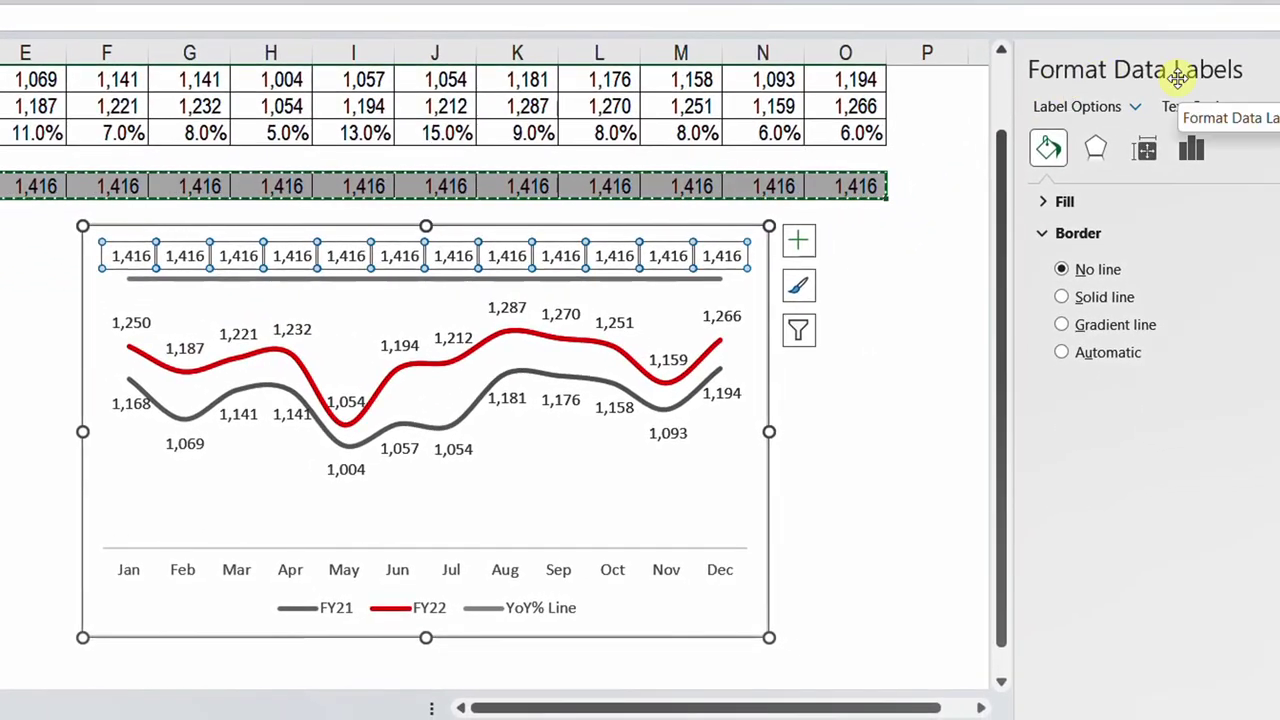
- Replace the top line's Value labels with Value From Cells using the YoY% Data Lable range D6:O6
click(1192, 150)
click(1100, 201)
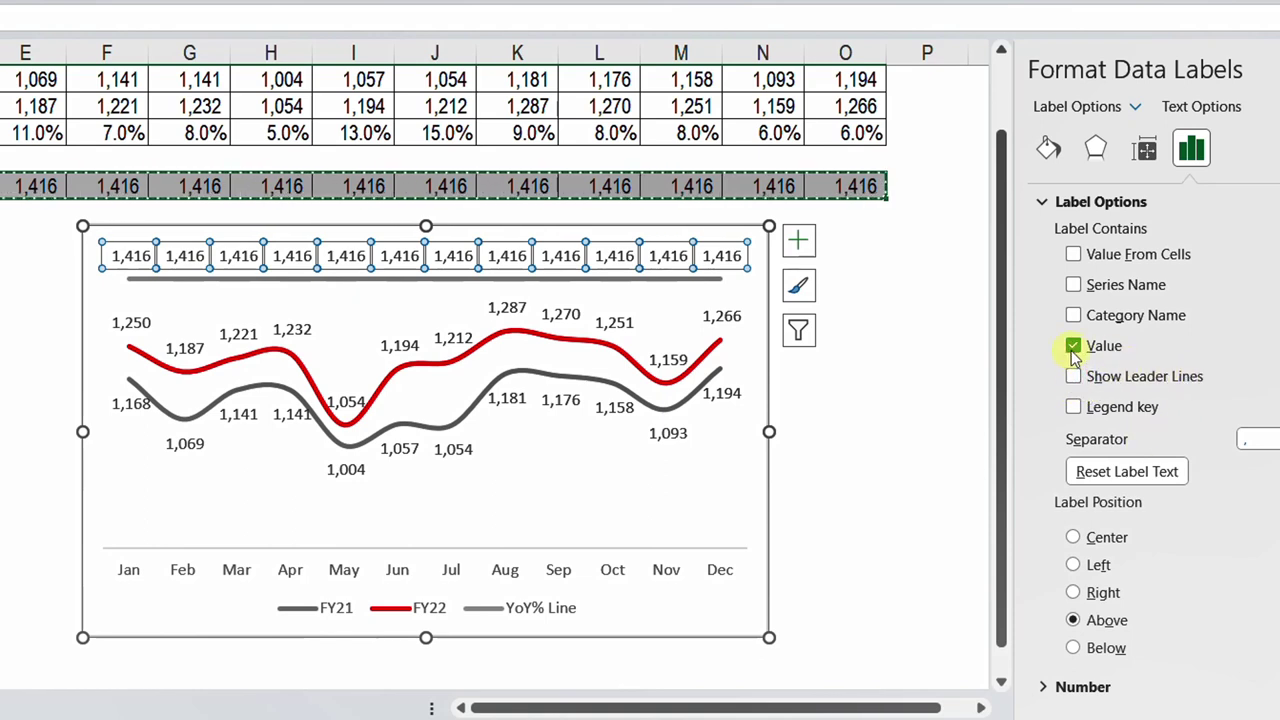
click(1073, 346)
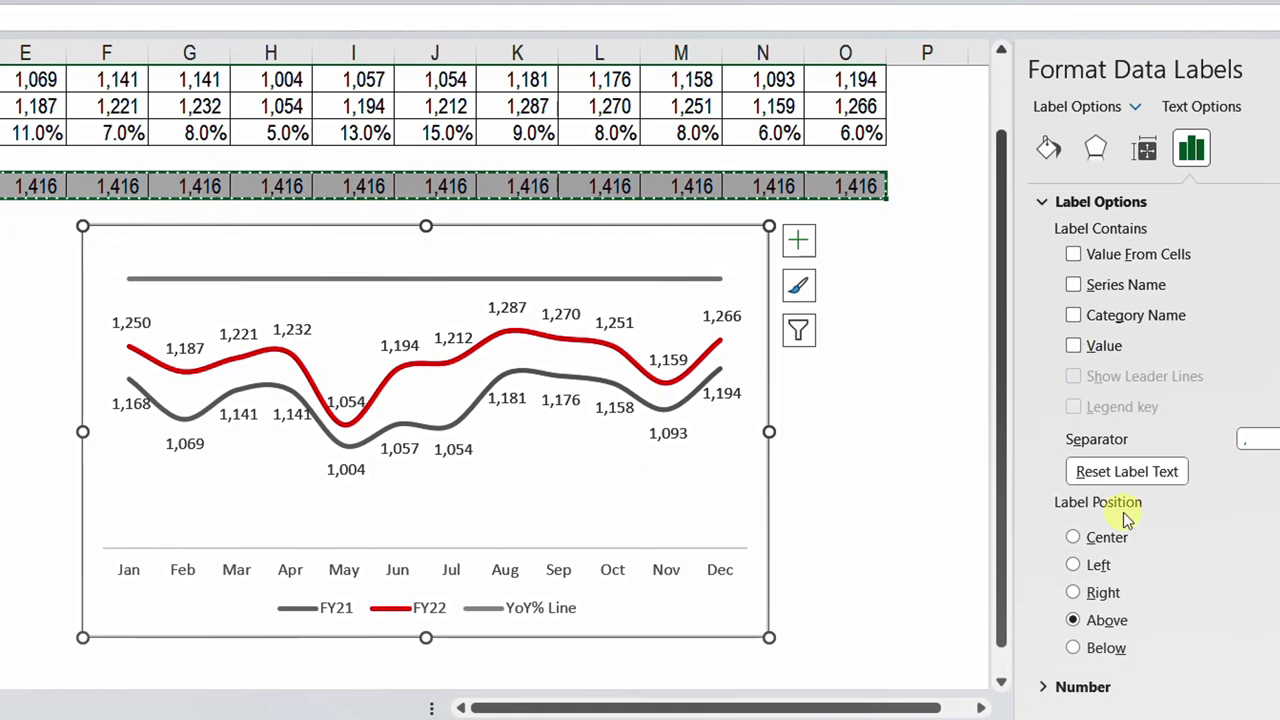
click(1073, 256)
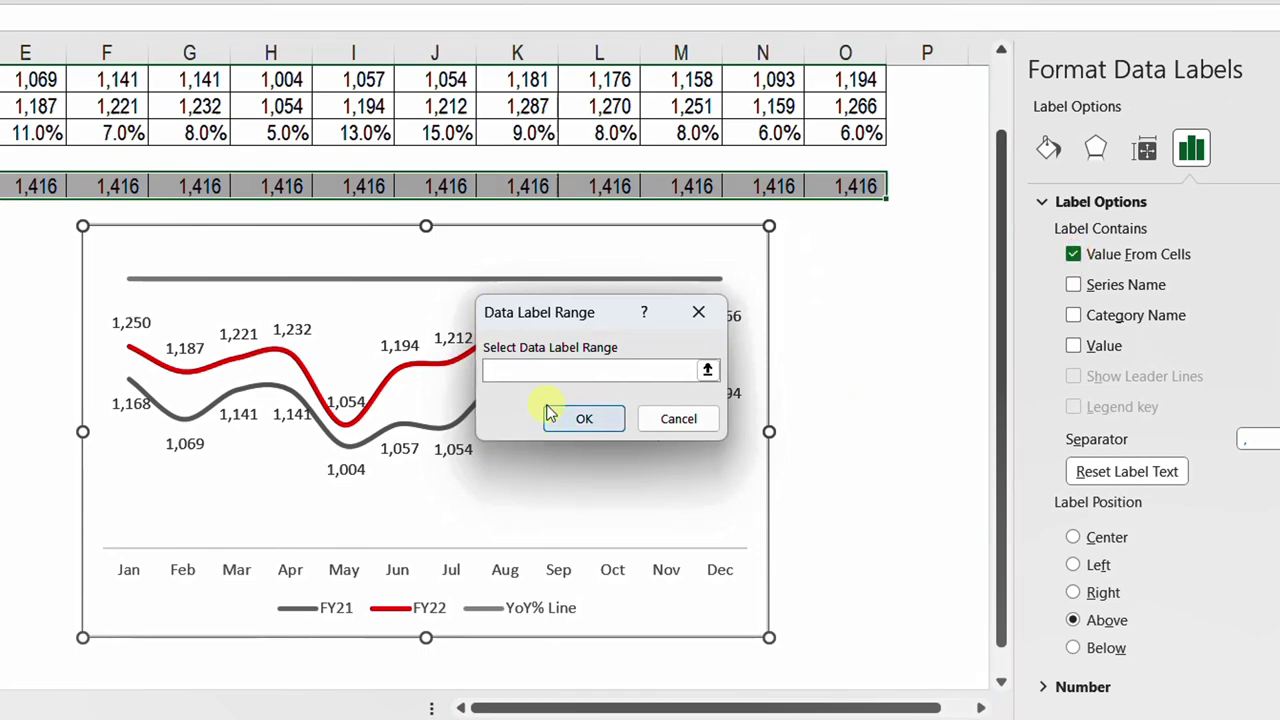
click(527, 369)
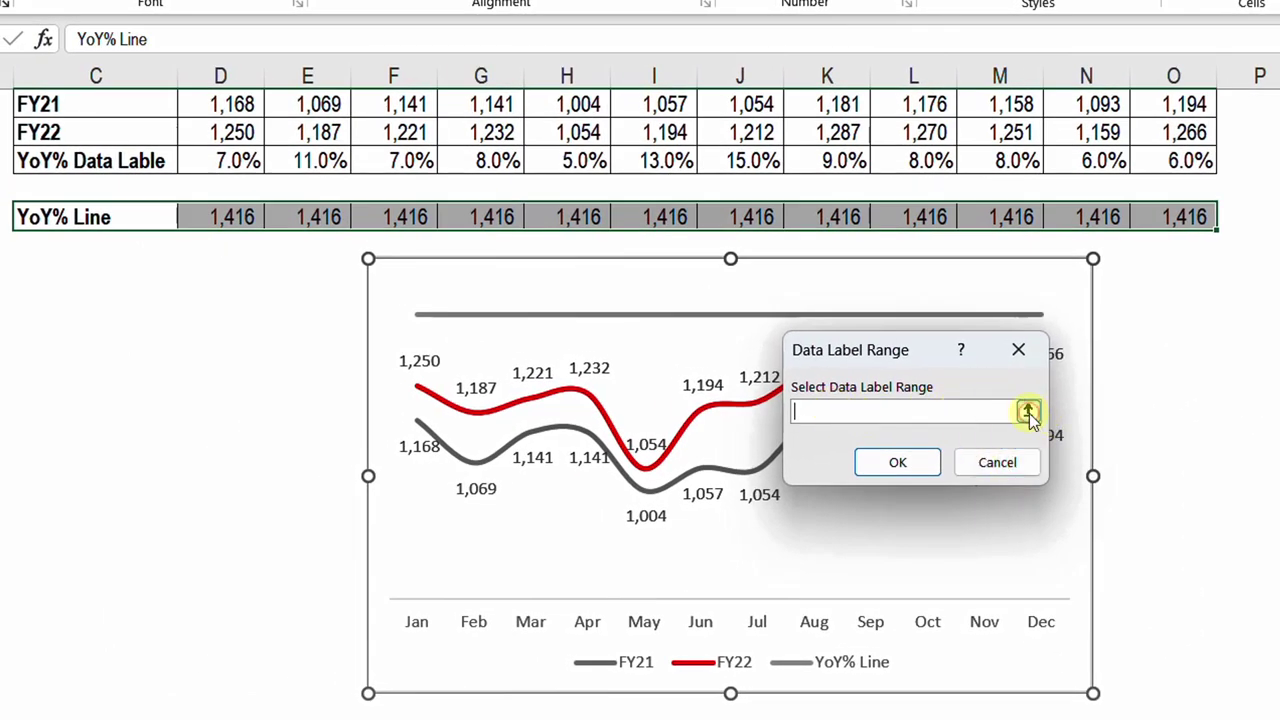
click(1029, 413)
drag(215, 160, 1143, 160)
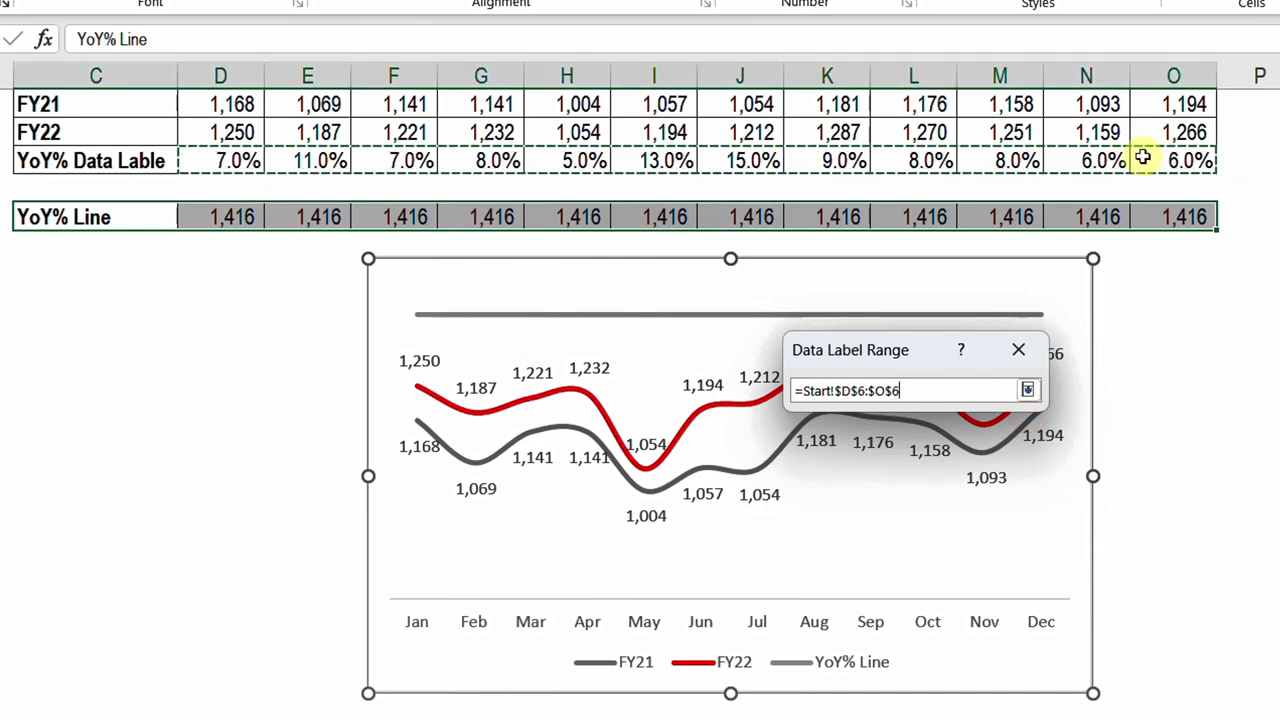
click(1027, 389)
click(899, 462)
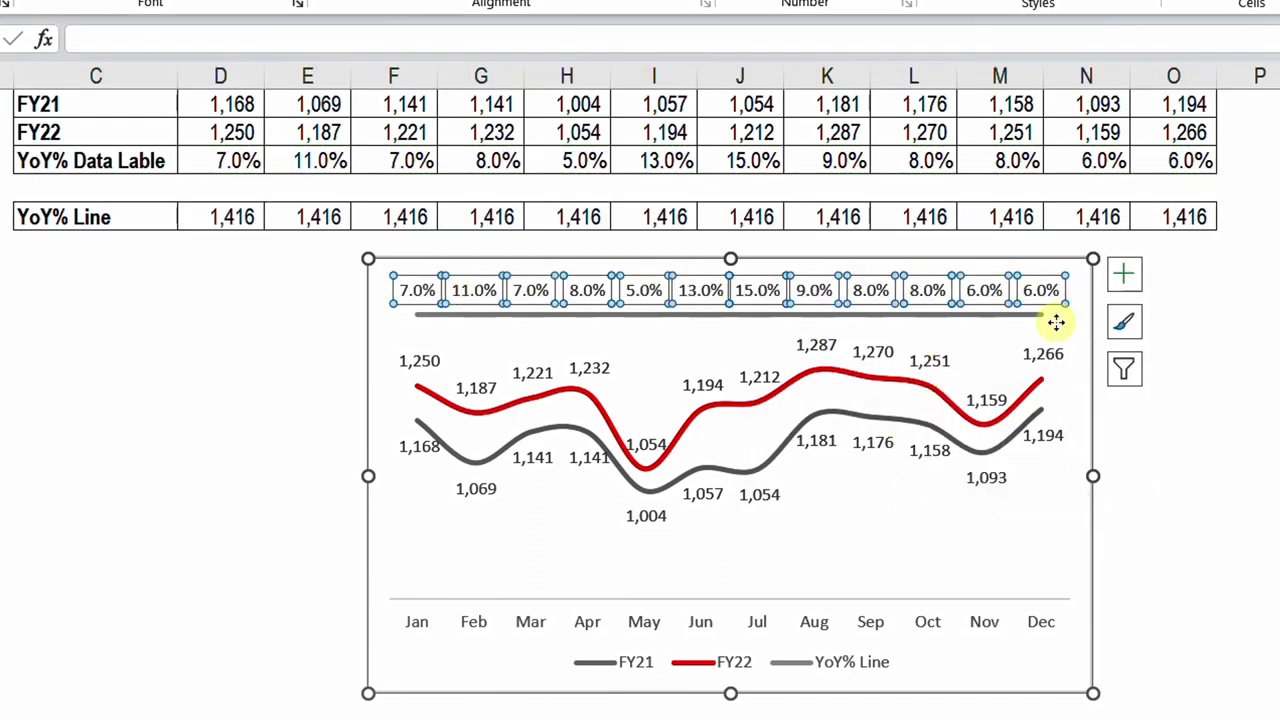
- Set the YoY% Line series to No line, leaving only its 7.0%–15.0% labels visible
double_click(980, 322)
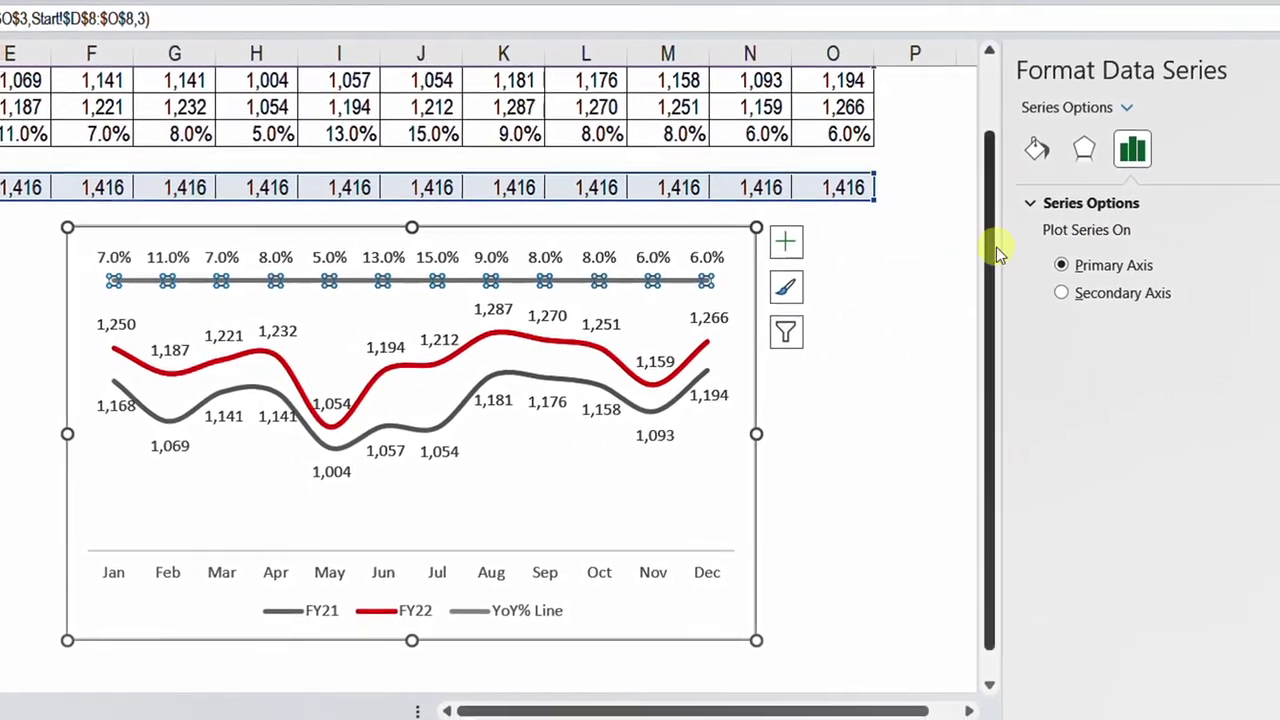
click(1037, 148)
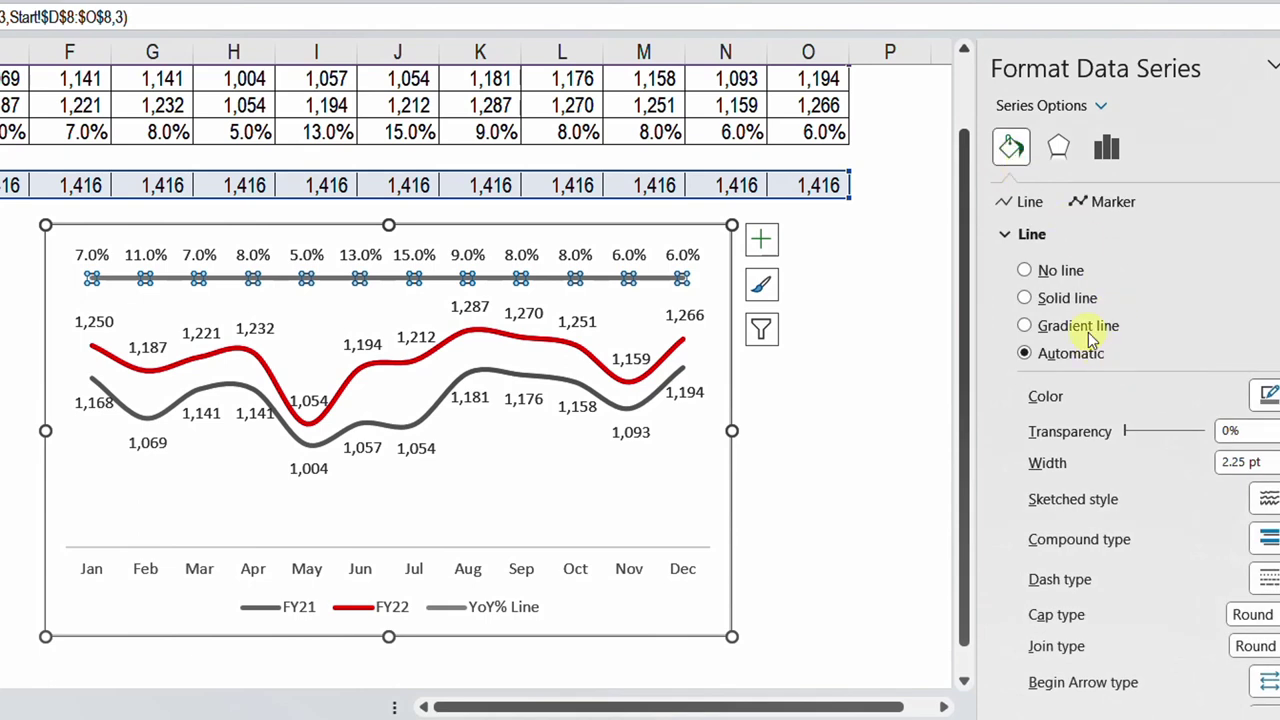
click(1036, 270)
click(858, 390)
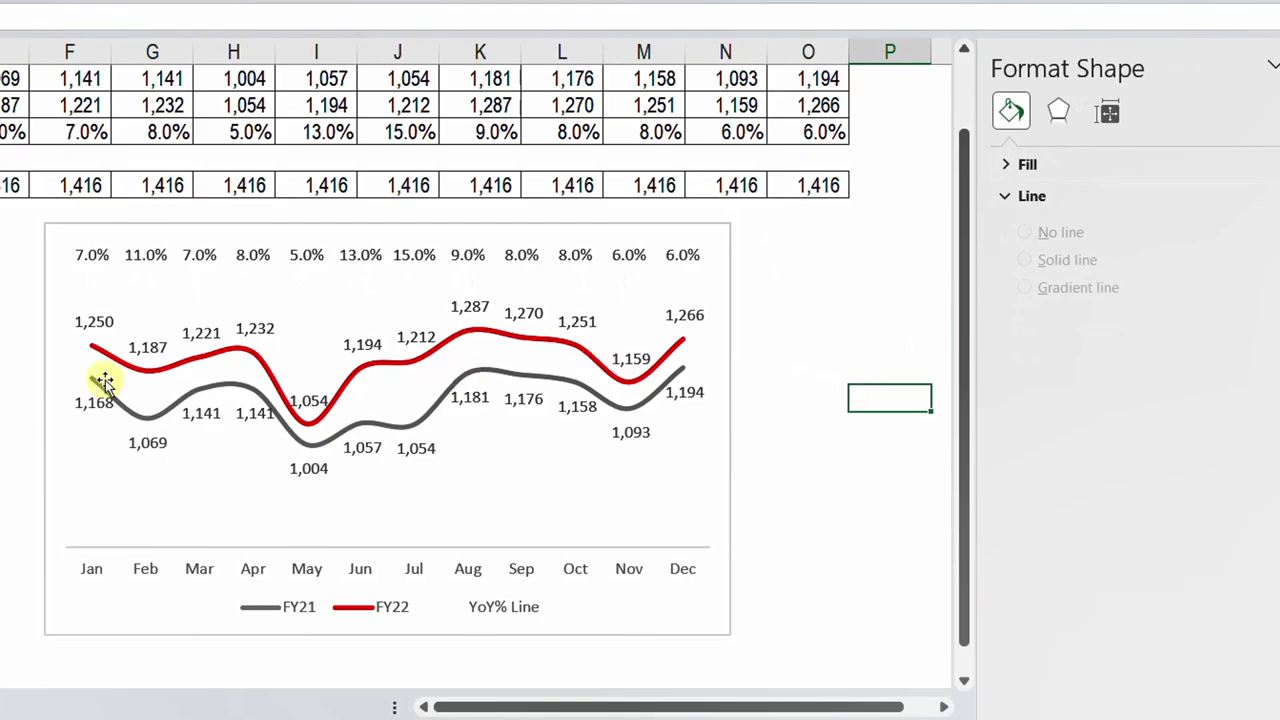
click(44, 301)
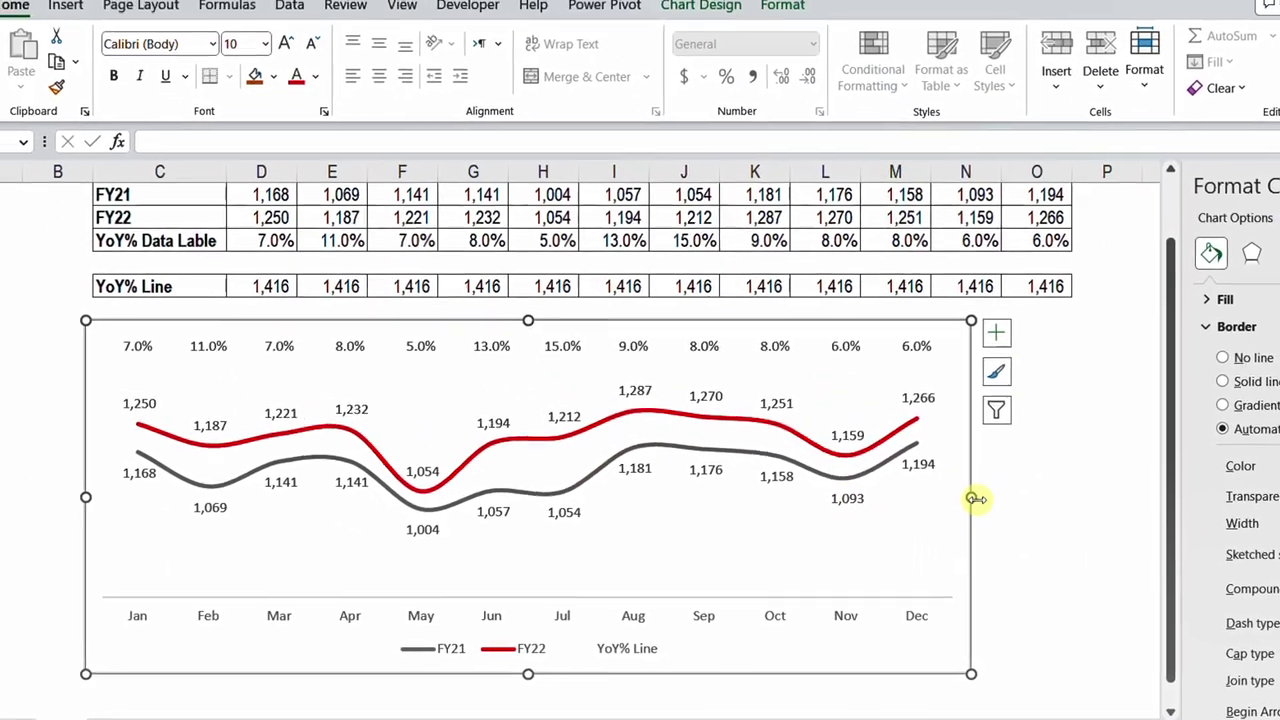
- Widen the chart to the right and colour the YoY% percentage labels green
drag(974, 498, 1055, 492)
click(722, 343)
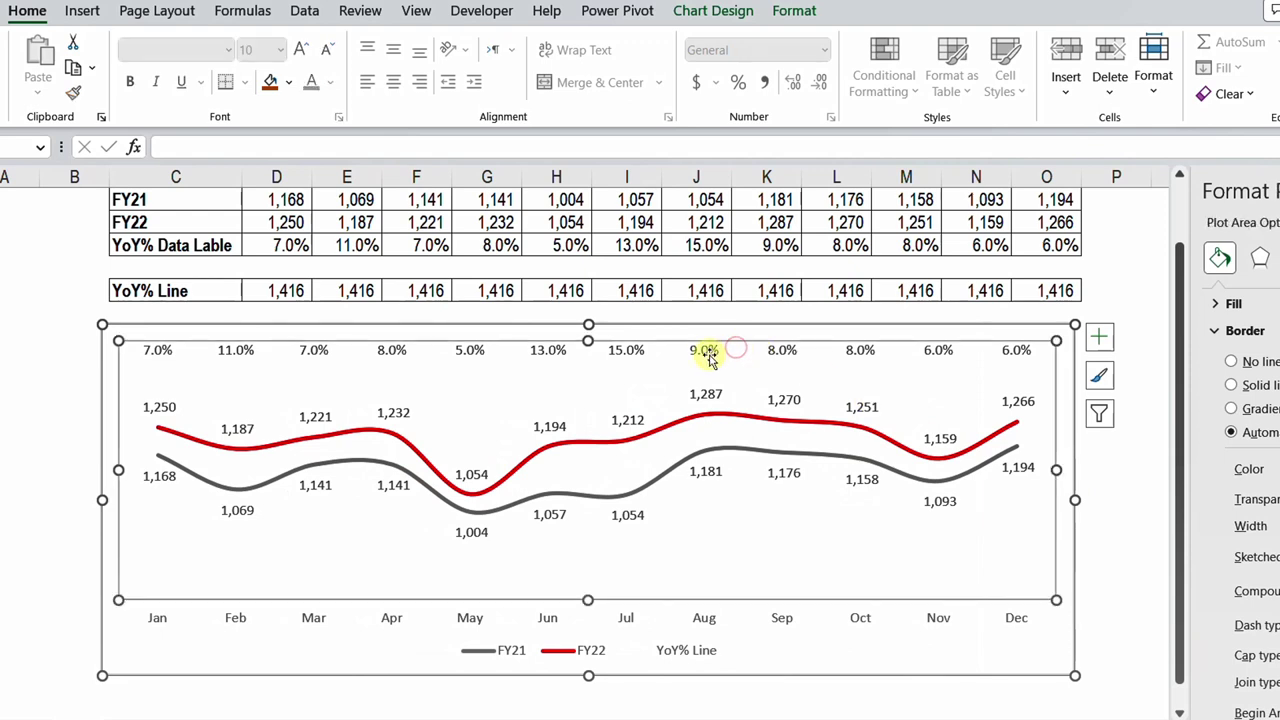
click(705, 352)
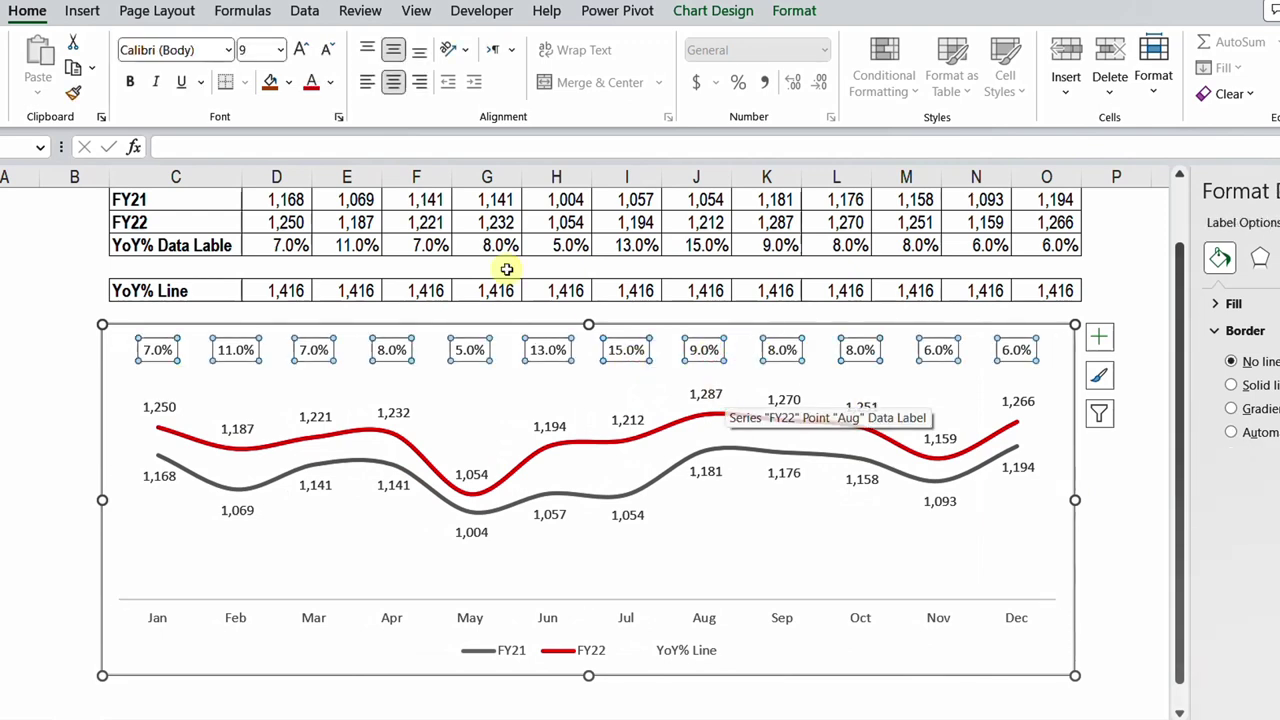
click(331, 84)
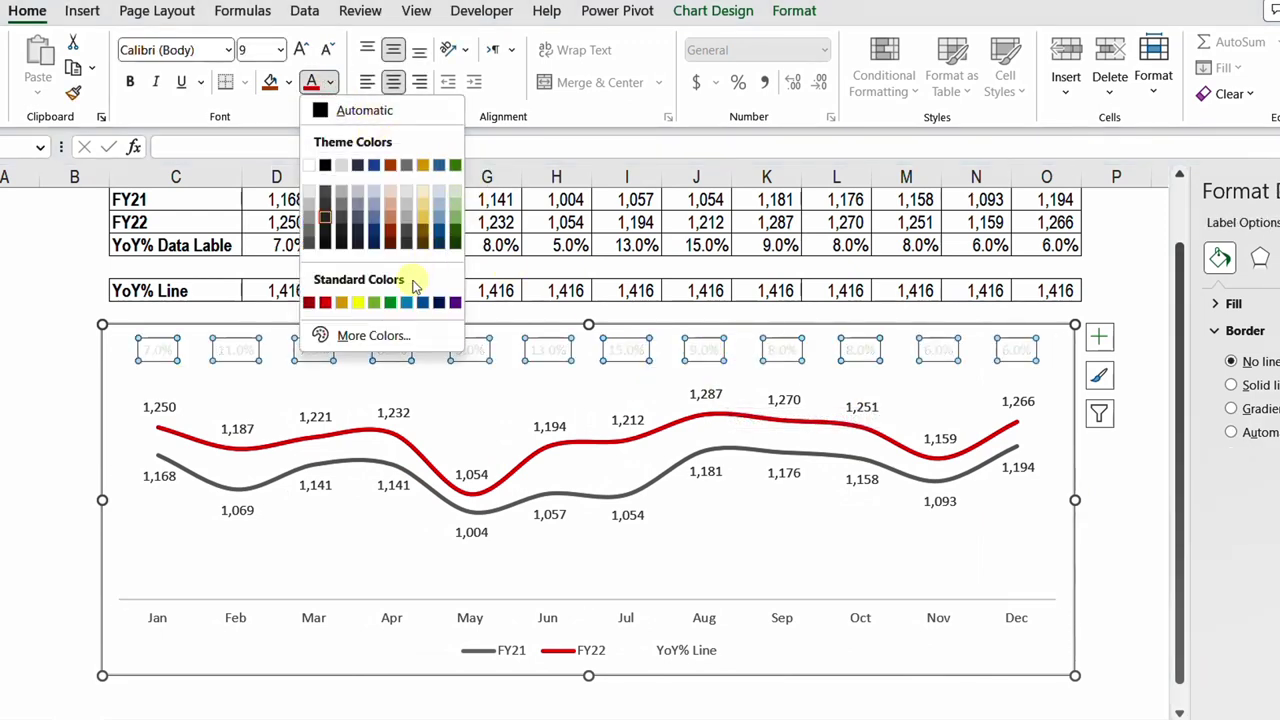
click(390, 295)
click(1107, 502)
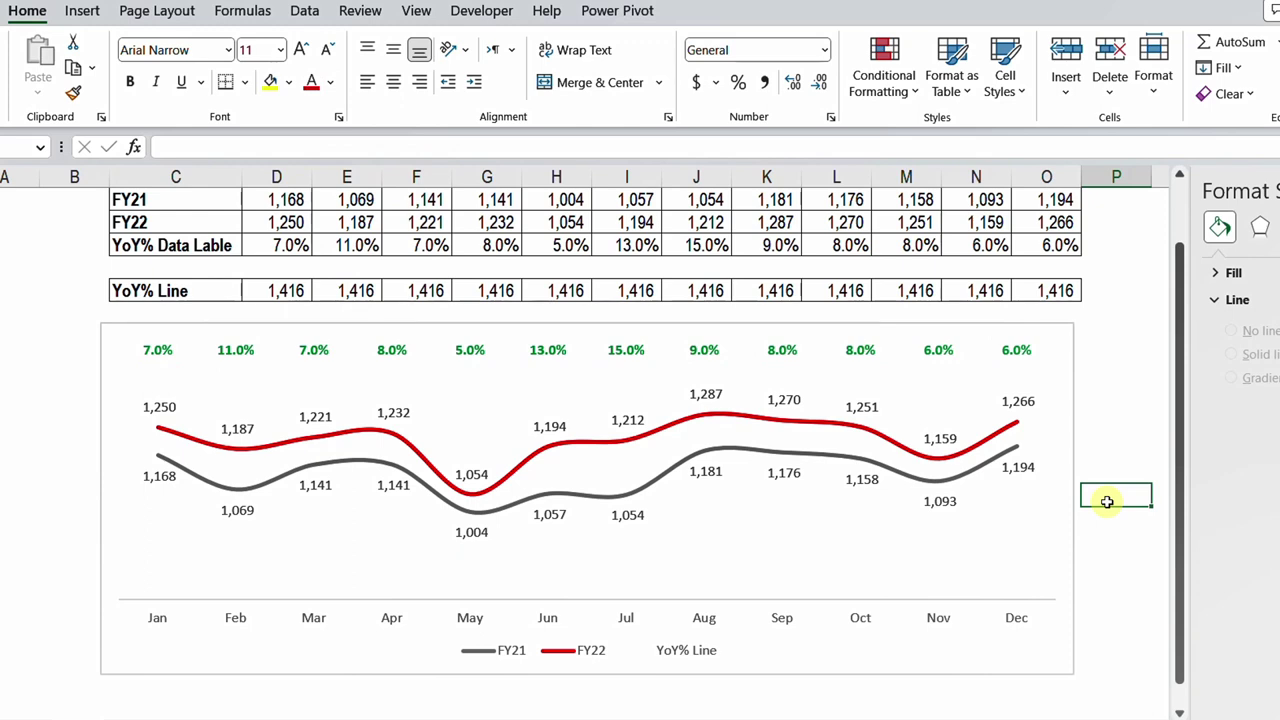